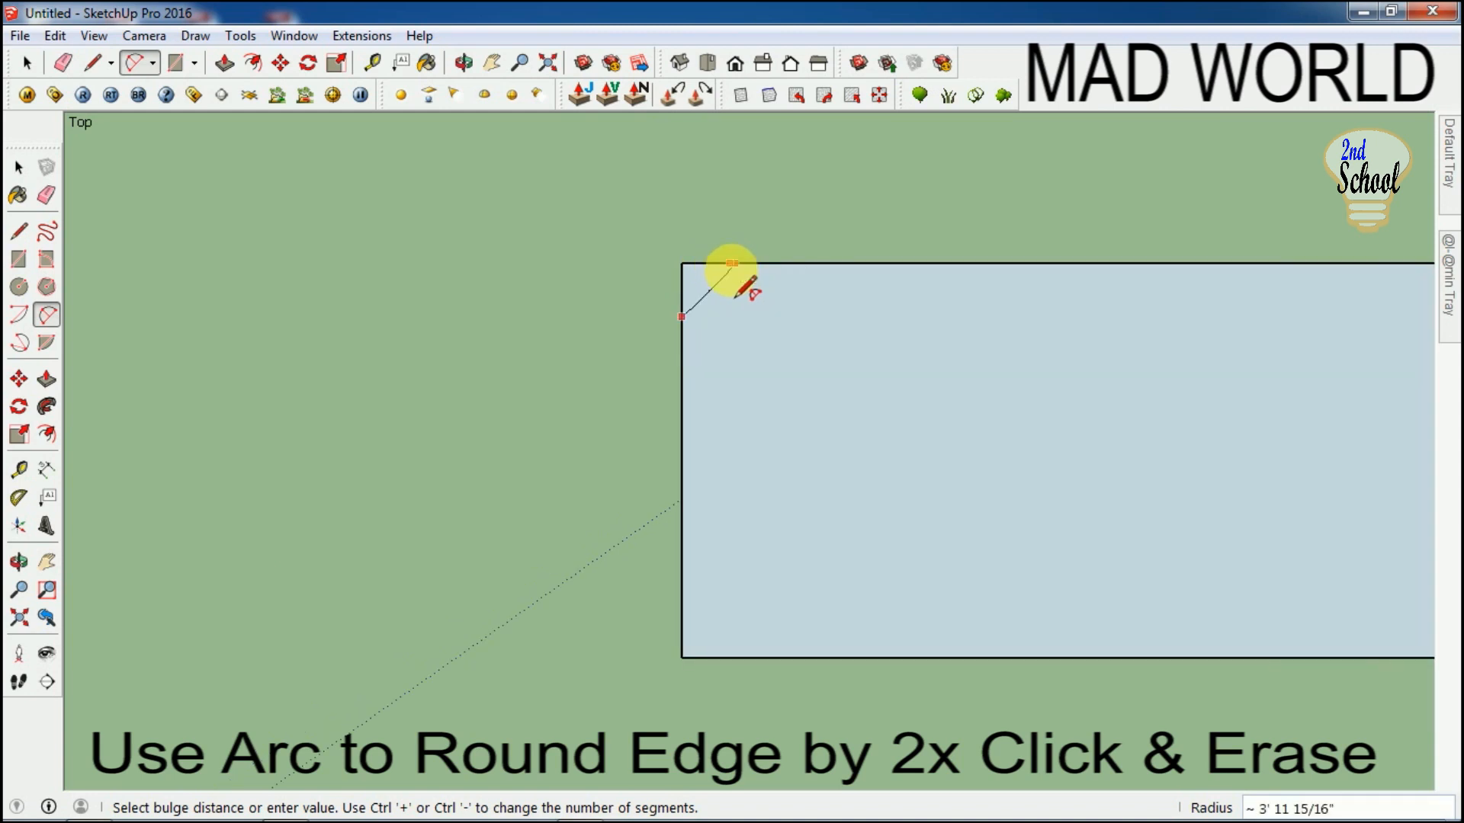
# Round all four corners of the tabletop rectangle with equal tangent arcs using the 2 Point Arc tool.
pyautogui.doubleClick(715, 269)
pyautogui.scroll(-2, 694, 365)
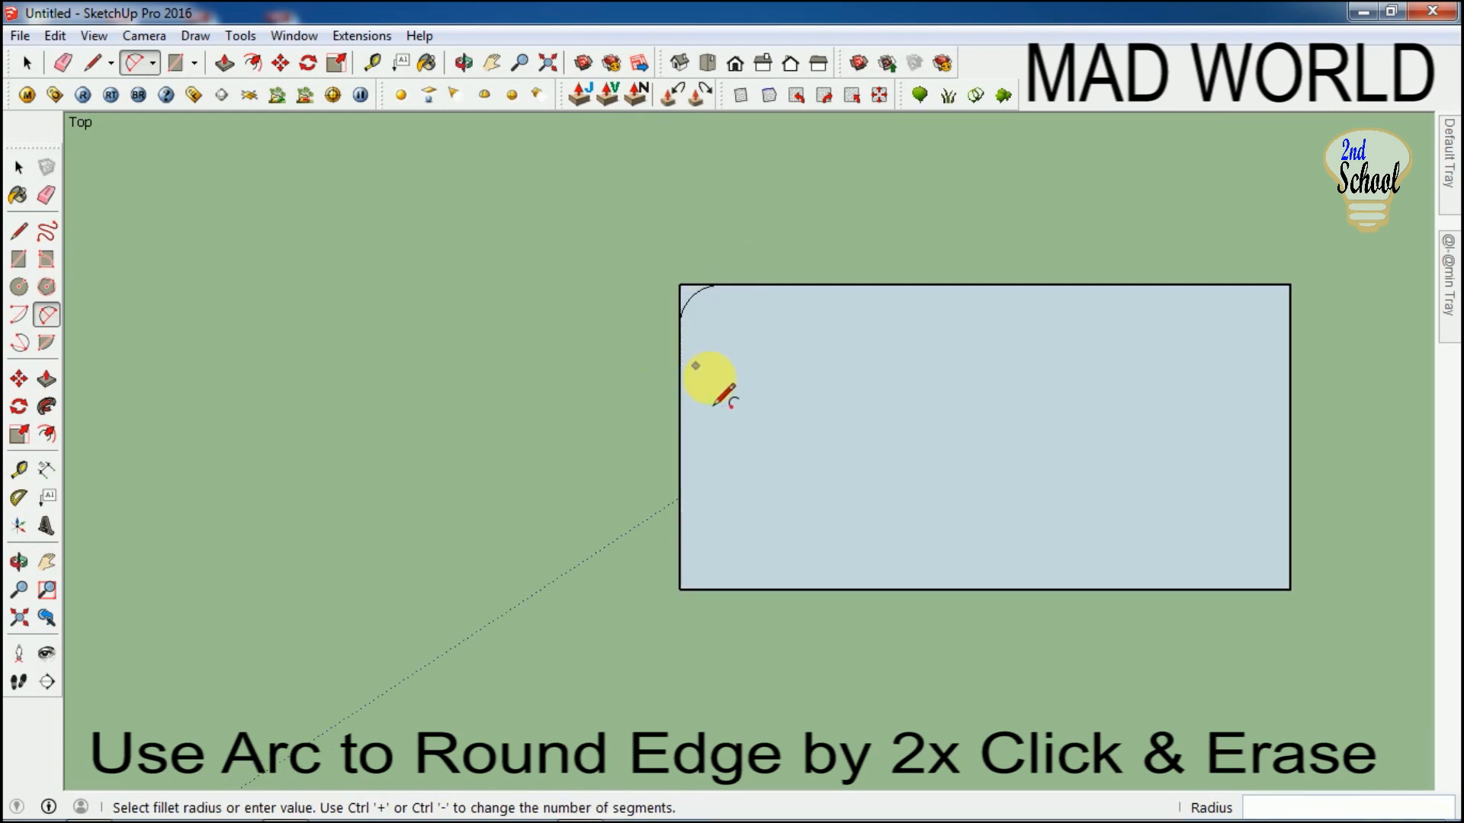
pyautogui.scroll(1, 1098, 330)
pyautogui.doubleClick(1146, 319)
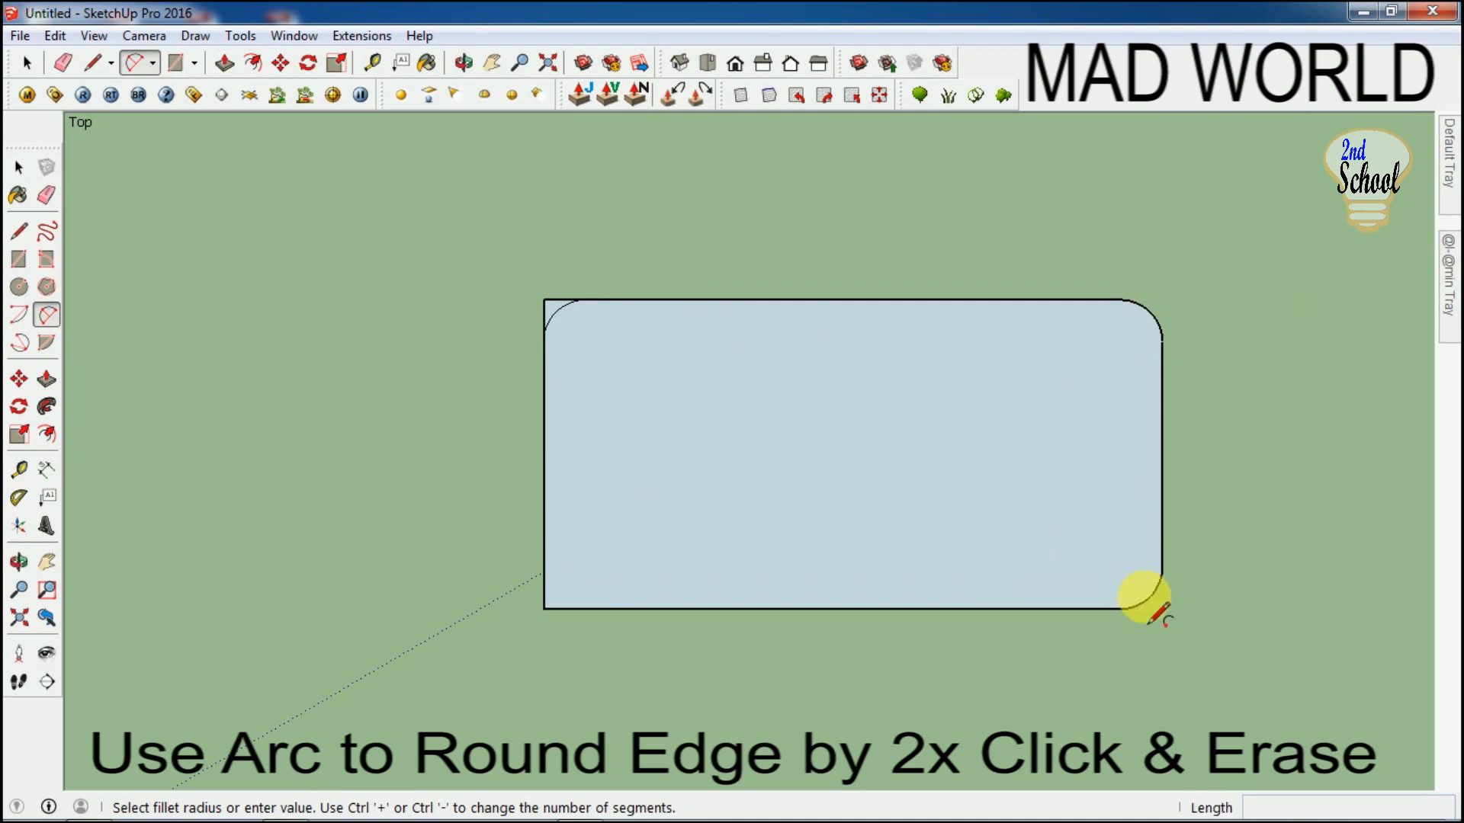
pyautogui.doubleClick(1143, 598)
pyautogui.doubleClick(572, 620)
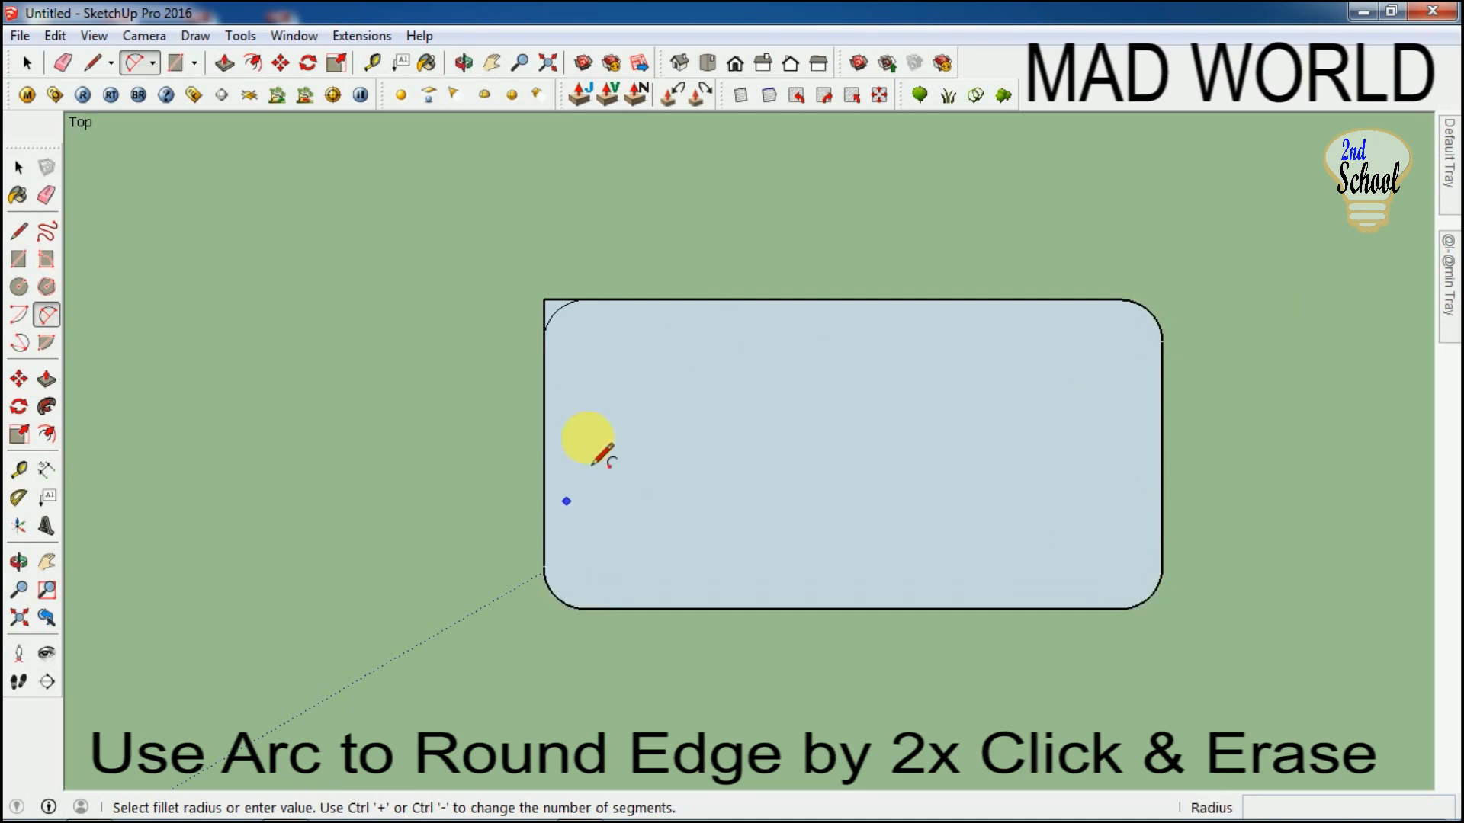
pyautogui.doubleClick(568, 347)
# Erase the leftover square corner outside the first rounded arc of the tabletop.
pyautogui.press('e')
pyautogui.scroll(2, 556, 316)
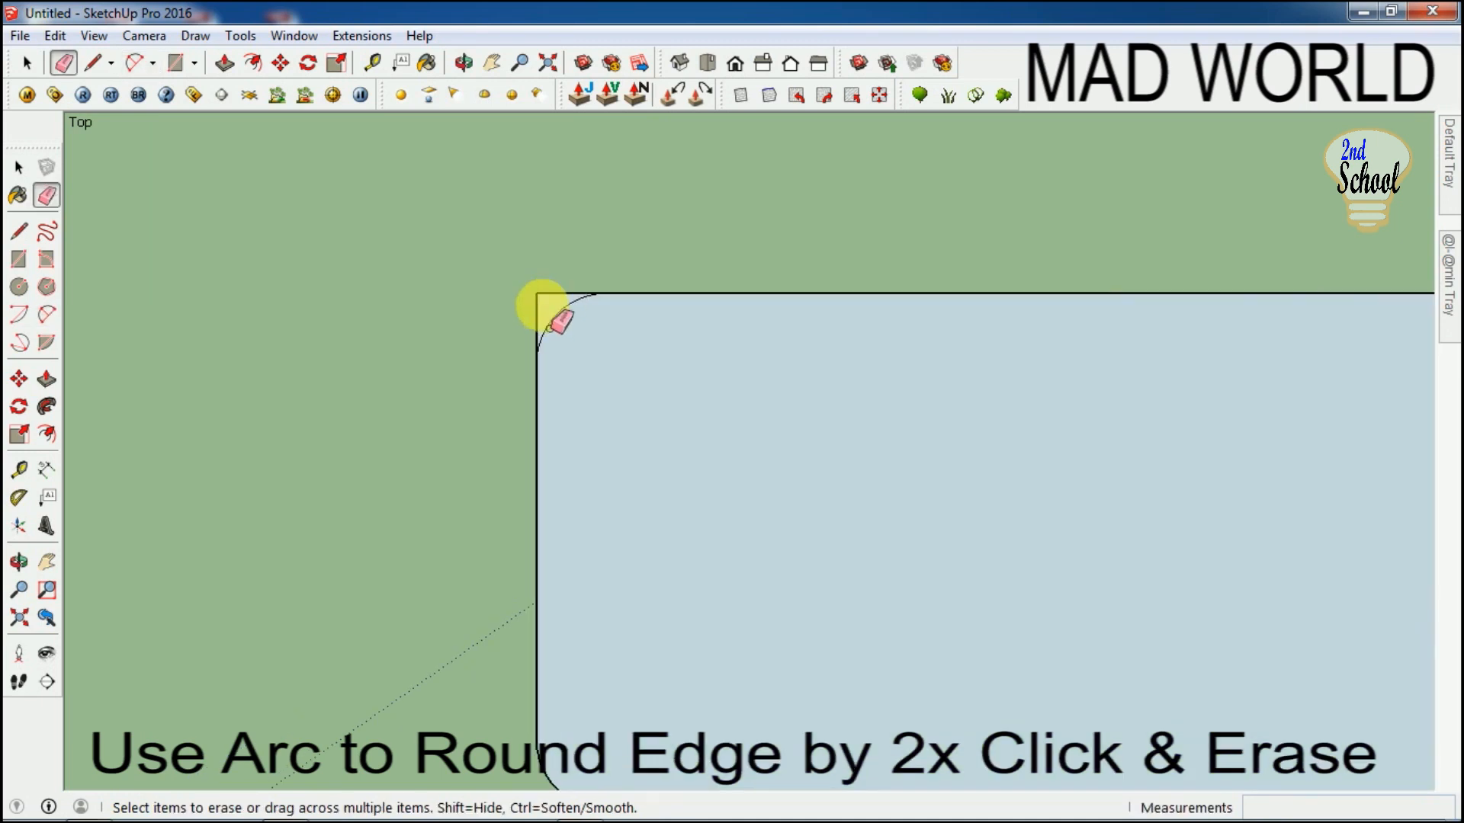
pyautogui.click(551, 341)
# Push/Pull the rounded tabletop face upward into a thin slab.
pyautogui.scroll(-3, 588, 398)
pyautogui.scroll(-2, 774, 569)
pyautogui.moveTo(774, 569)
pyautogui.mouseDown(button='middle')
pyautogui.moveTo(680, 235)
pyautogui.moveTo(872, 615)
pyautogui.moveTo(916, 512)
pyautogui.mouseUp(button='middle')
pyautogui.press('space')
pyautogui.press('p')
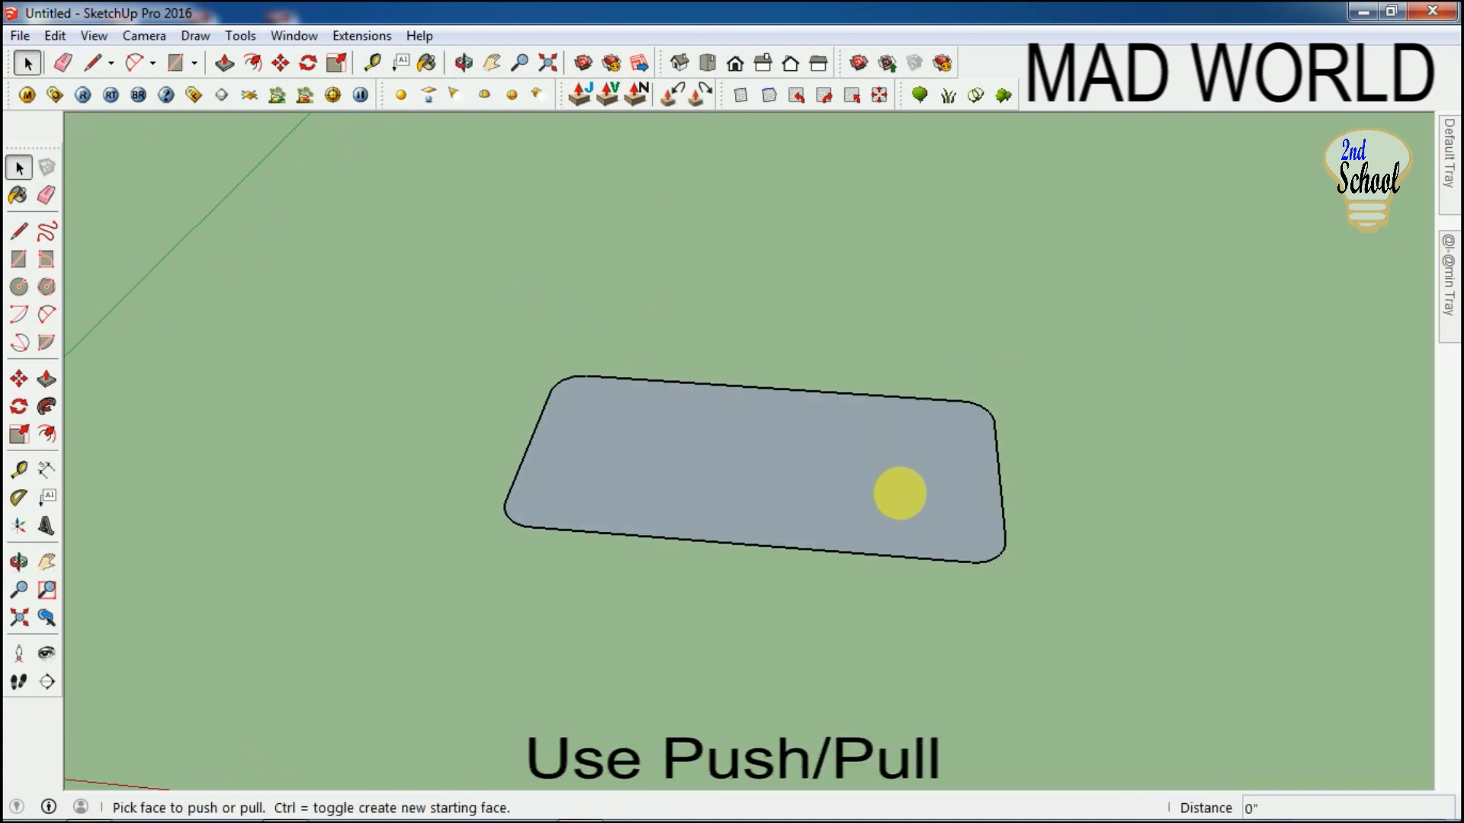
pyautogui.click(852, 522)
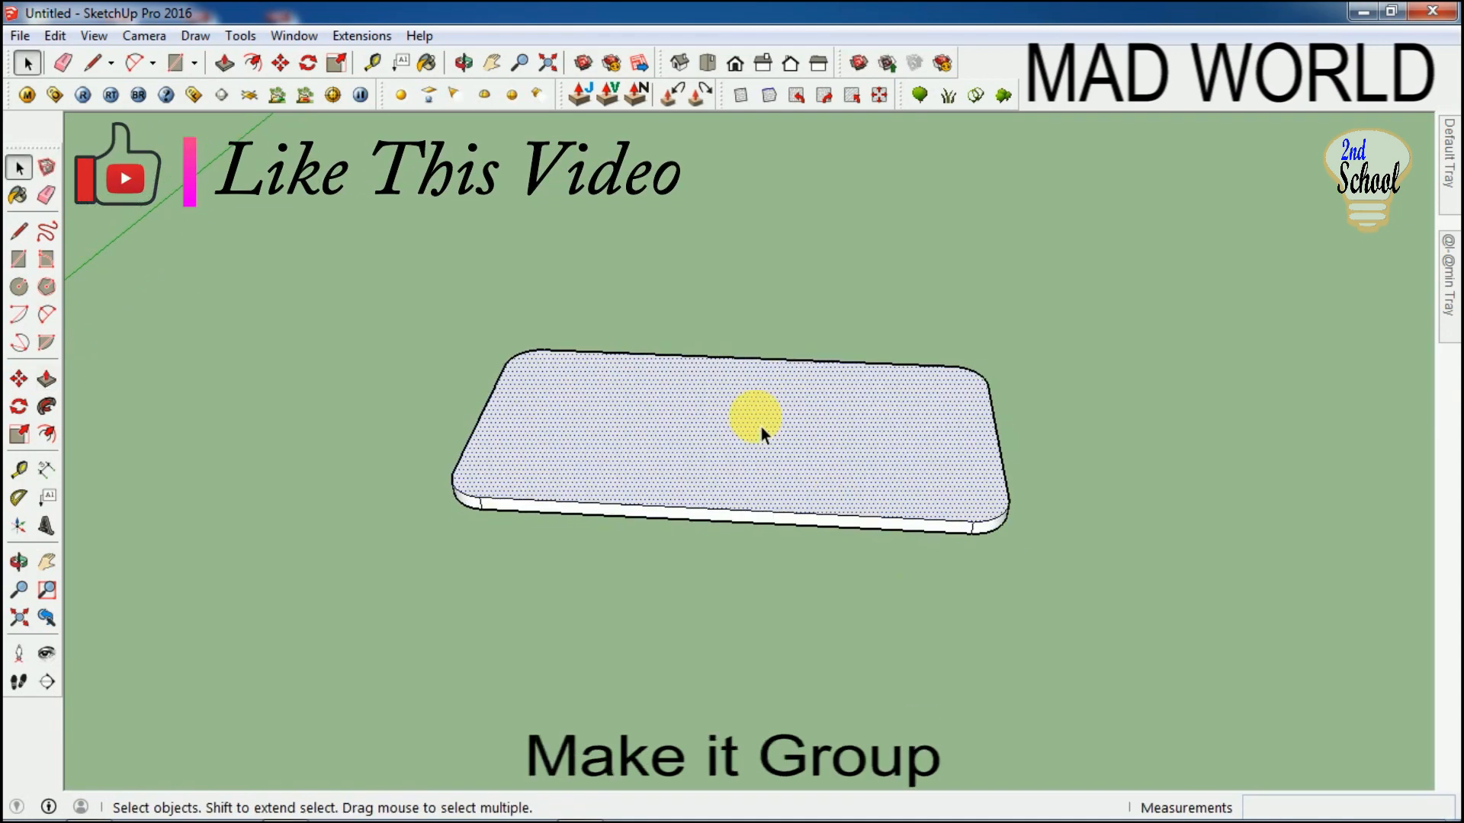
# Select all the connected geometry of the tabletop slab and make it a group.
pyautogui.tripleClick(761, 429)
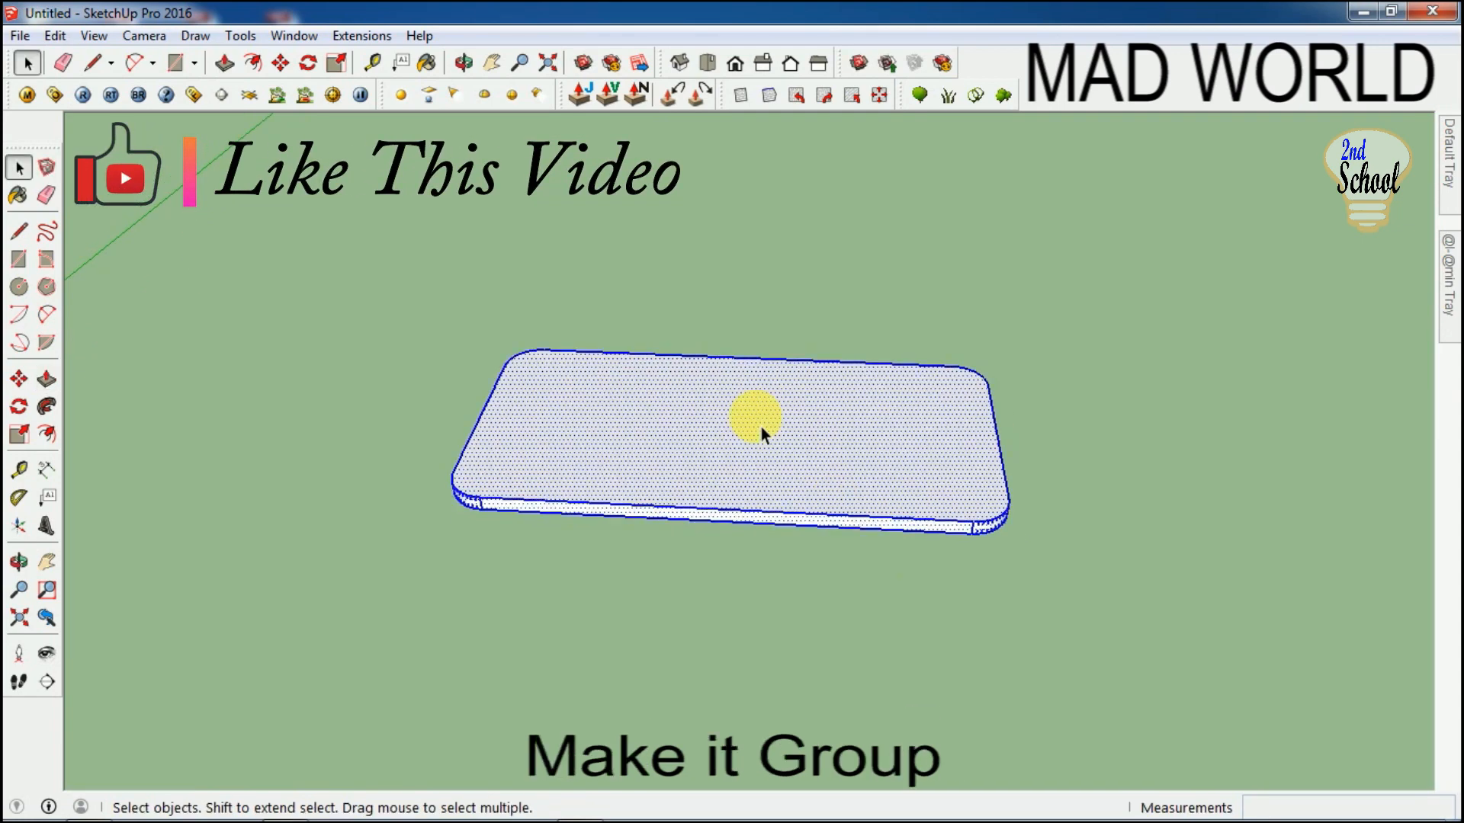
pyautogui.hotkey('ctrl', 'g')
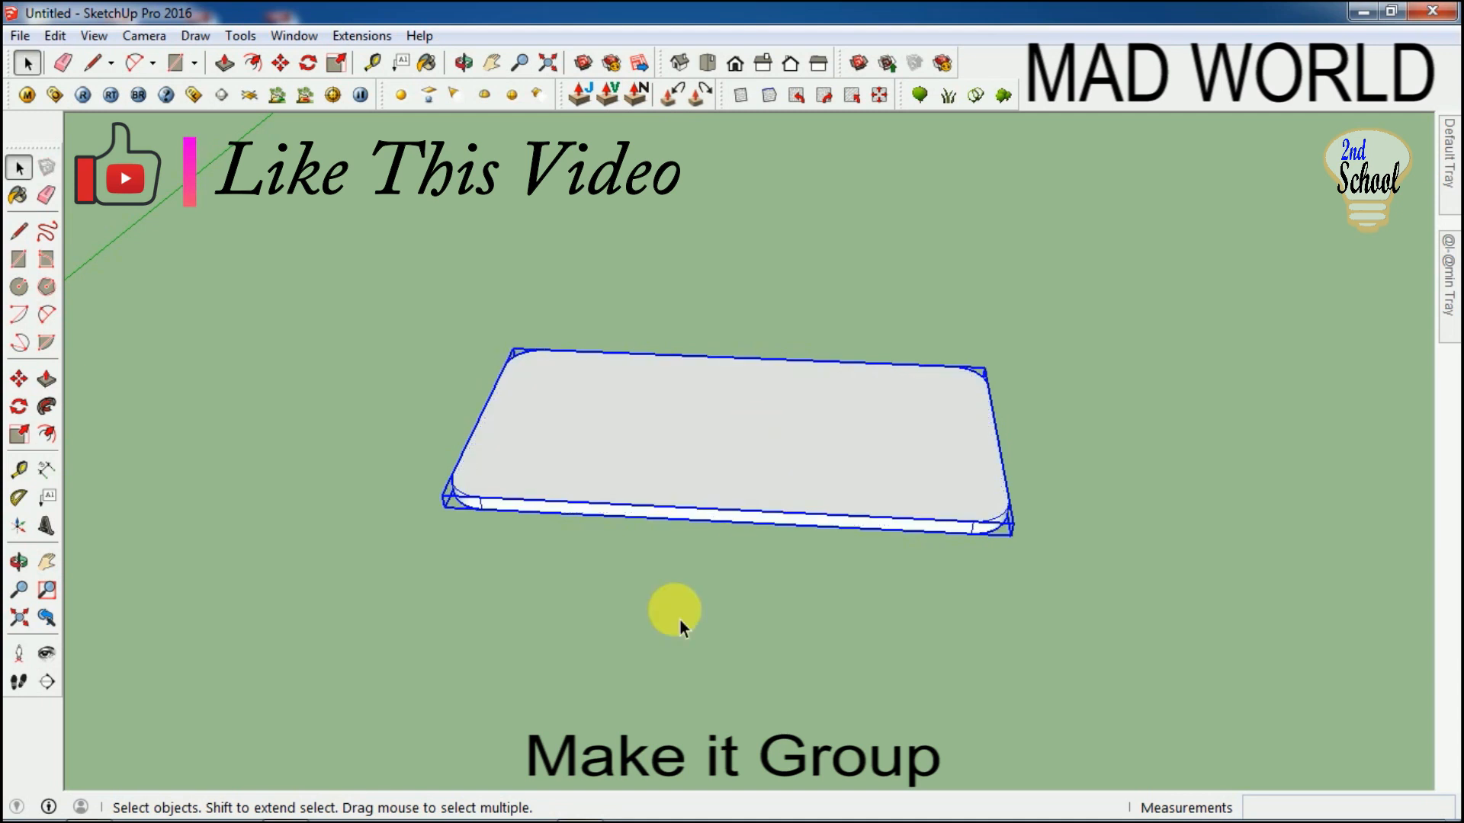
pyautogui.click(680, 619)
# Move the tabletop group straight up 32" along the blue axis to table height.
pyautogui.click(732, 496)
pyautogui.press('m')
pyautogui.click(997, 530)
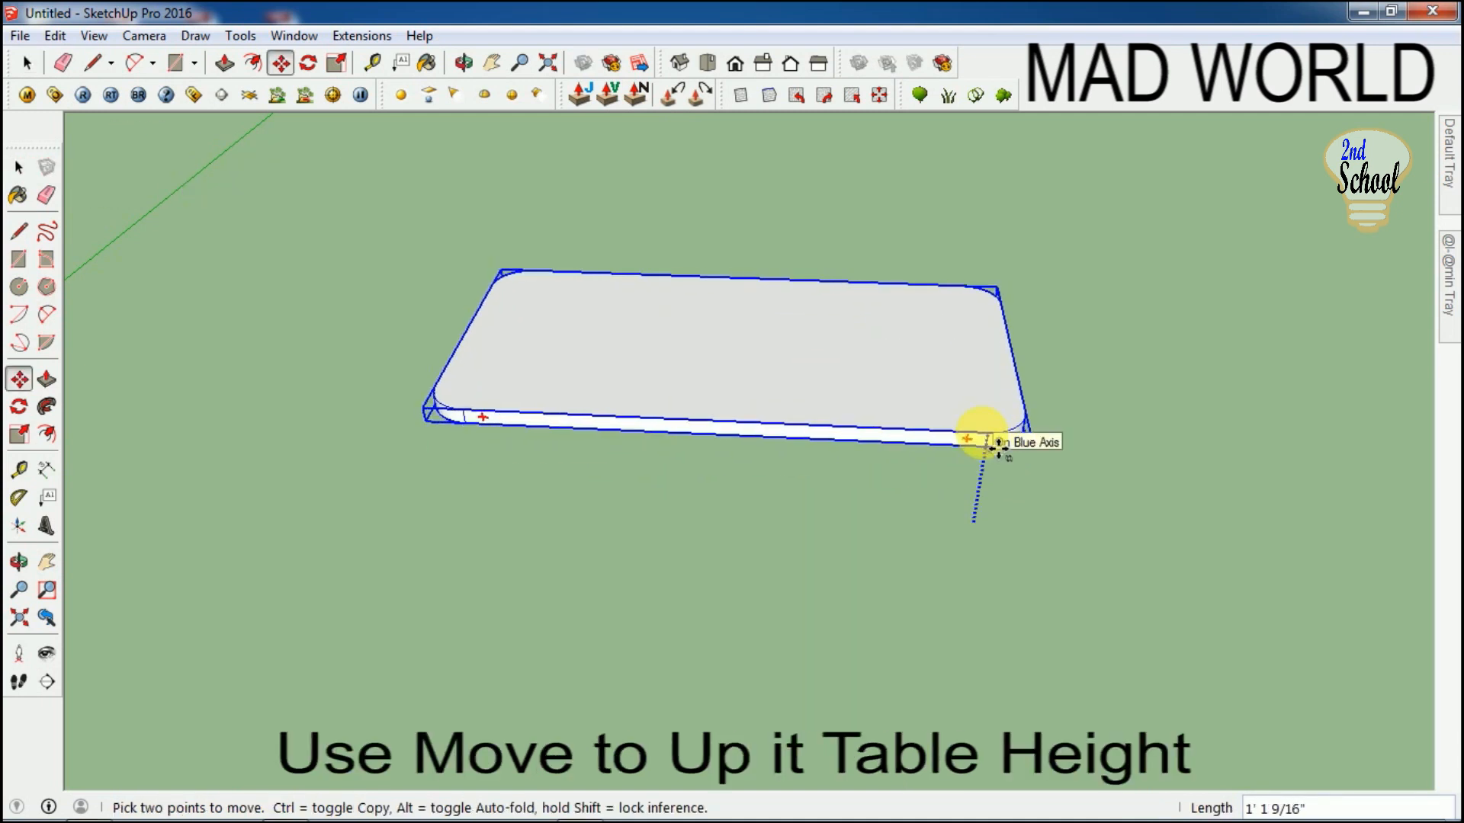
pyautogui.press('Return')
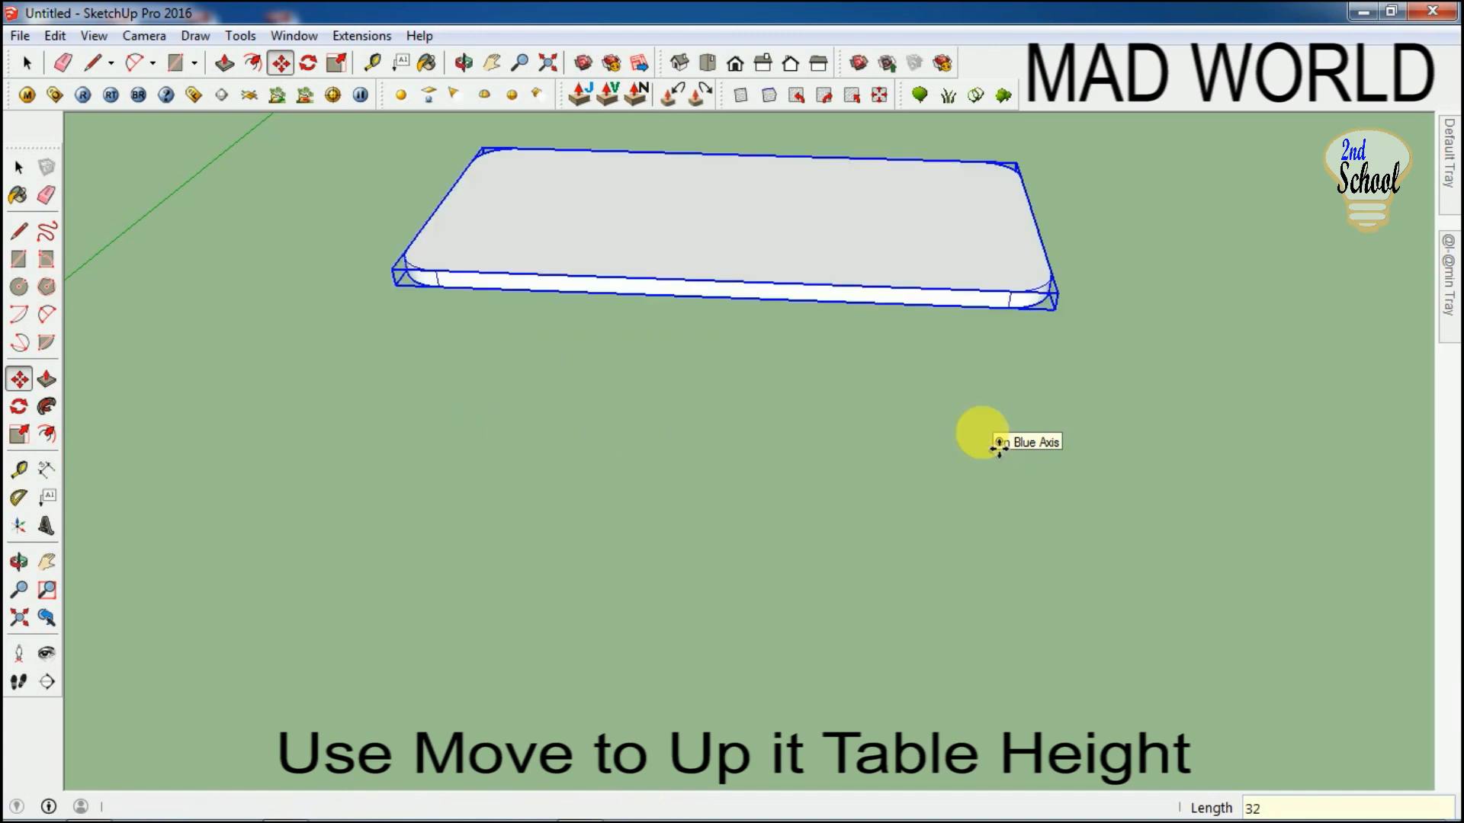
# Edit the tabletop group and offset its underside face outline inward as a guide for the legs.
pyautogui.rightClick(743, 318)
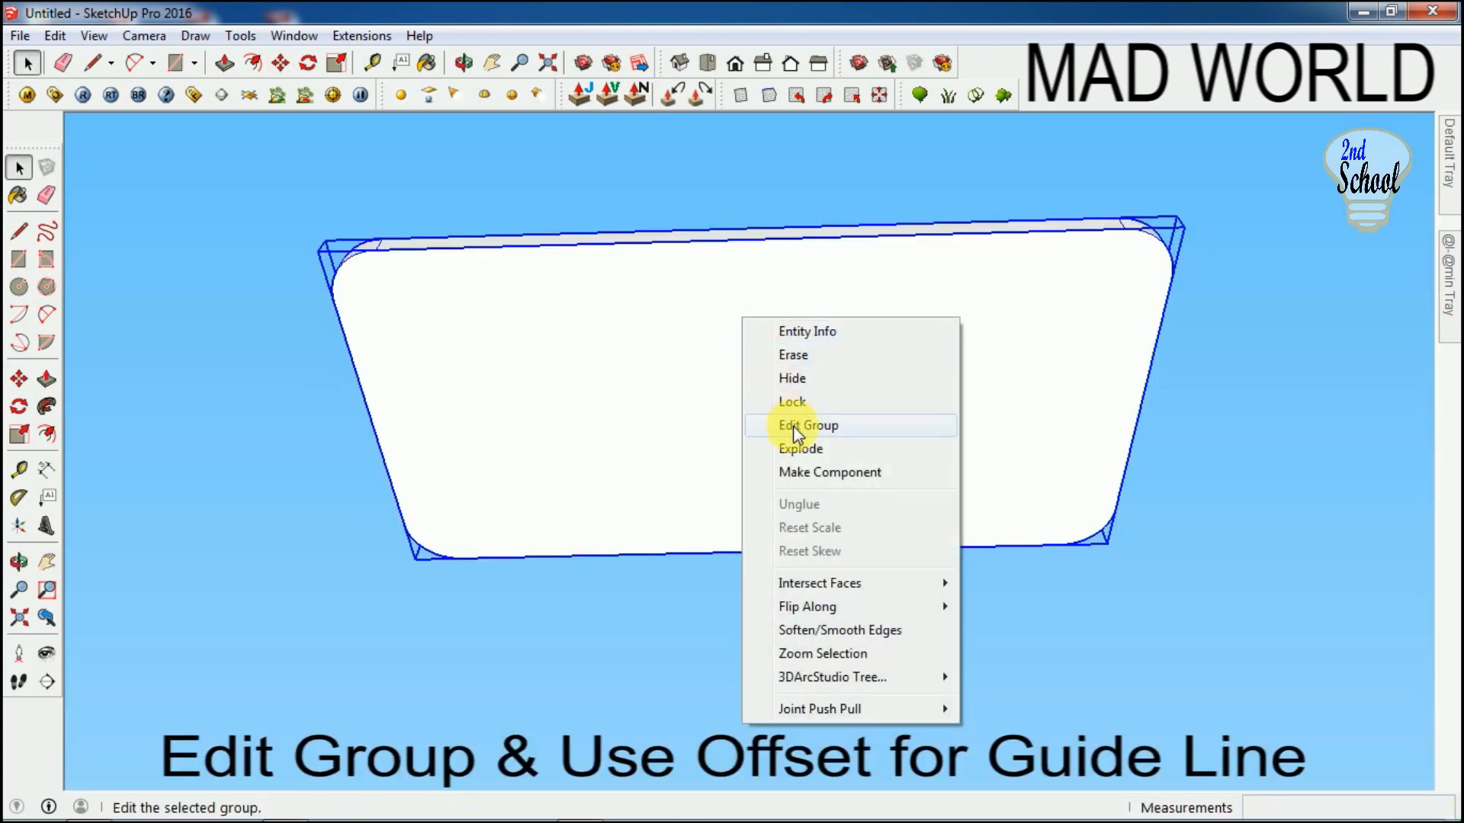
pyautogui.click(797, 424)
pyautogui.press('f')
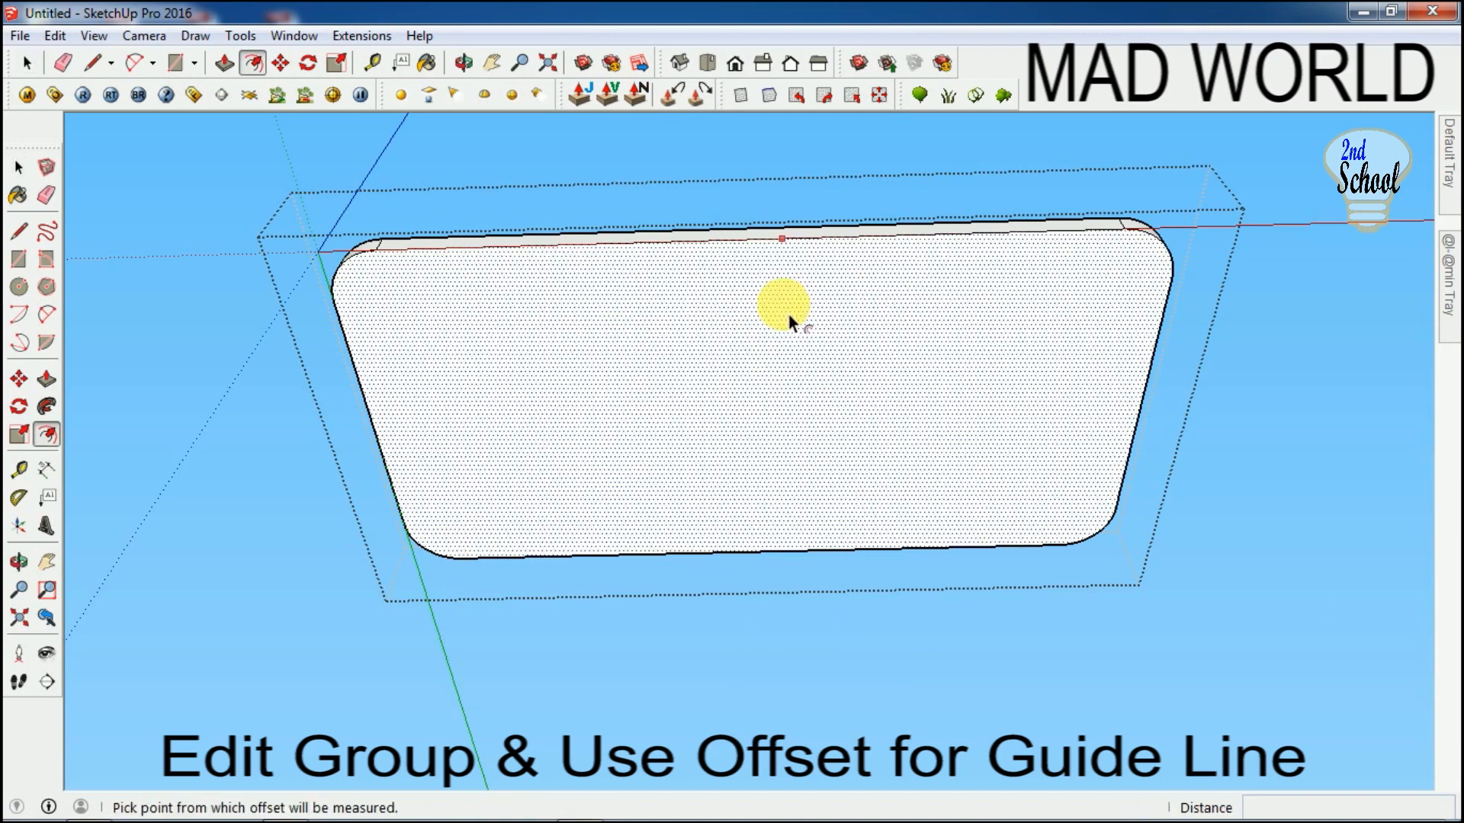
pyautogui.click(788, 312)
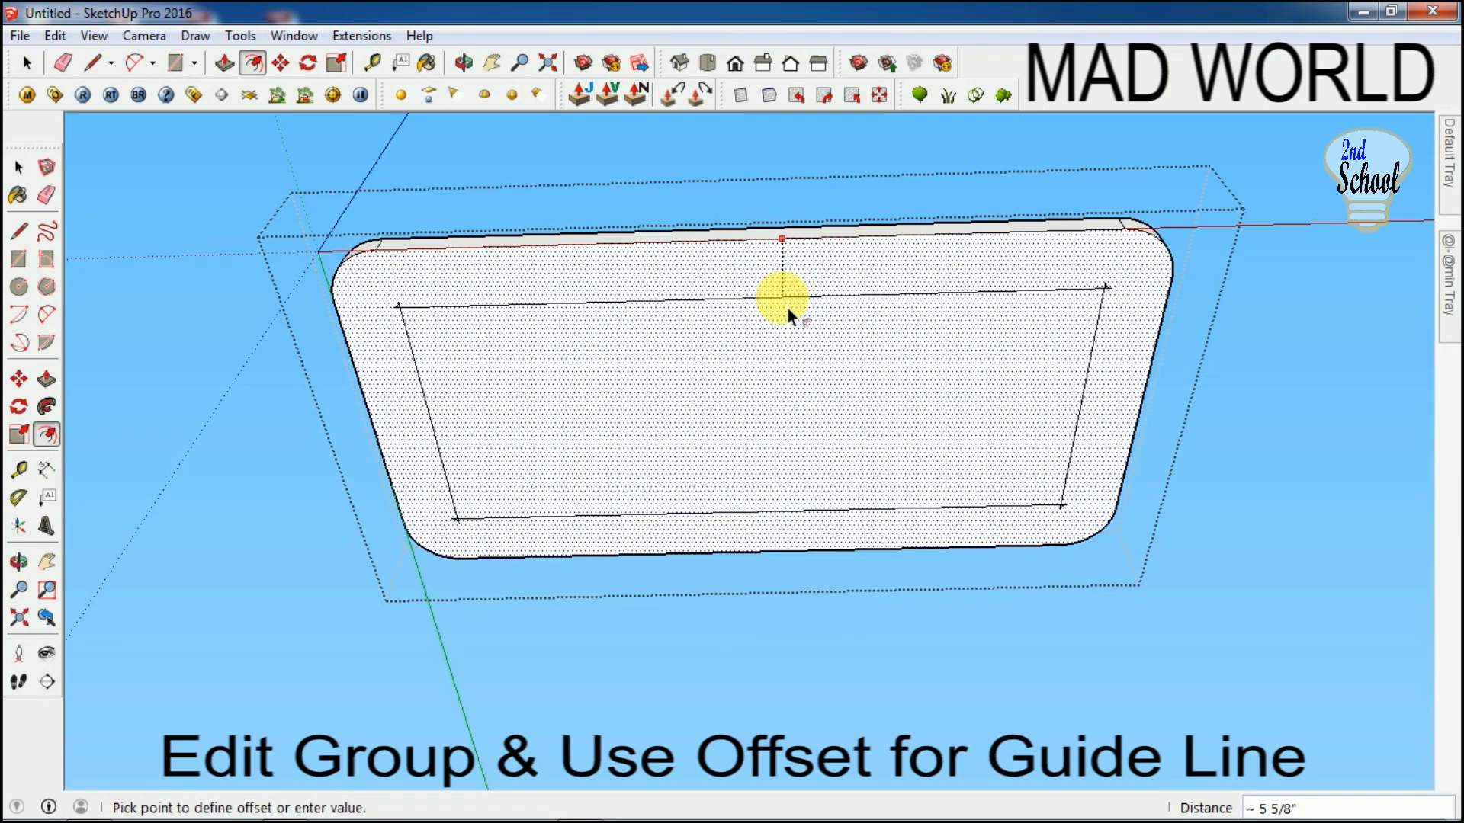
pyautogui.press('Return')
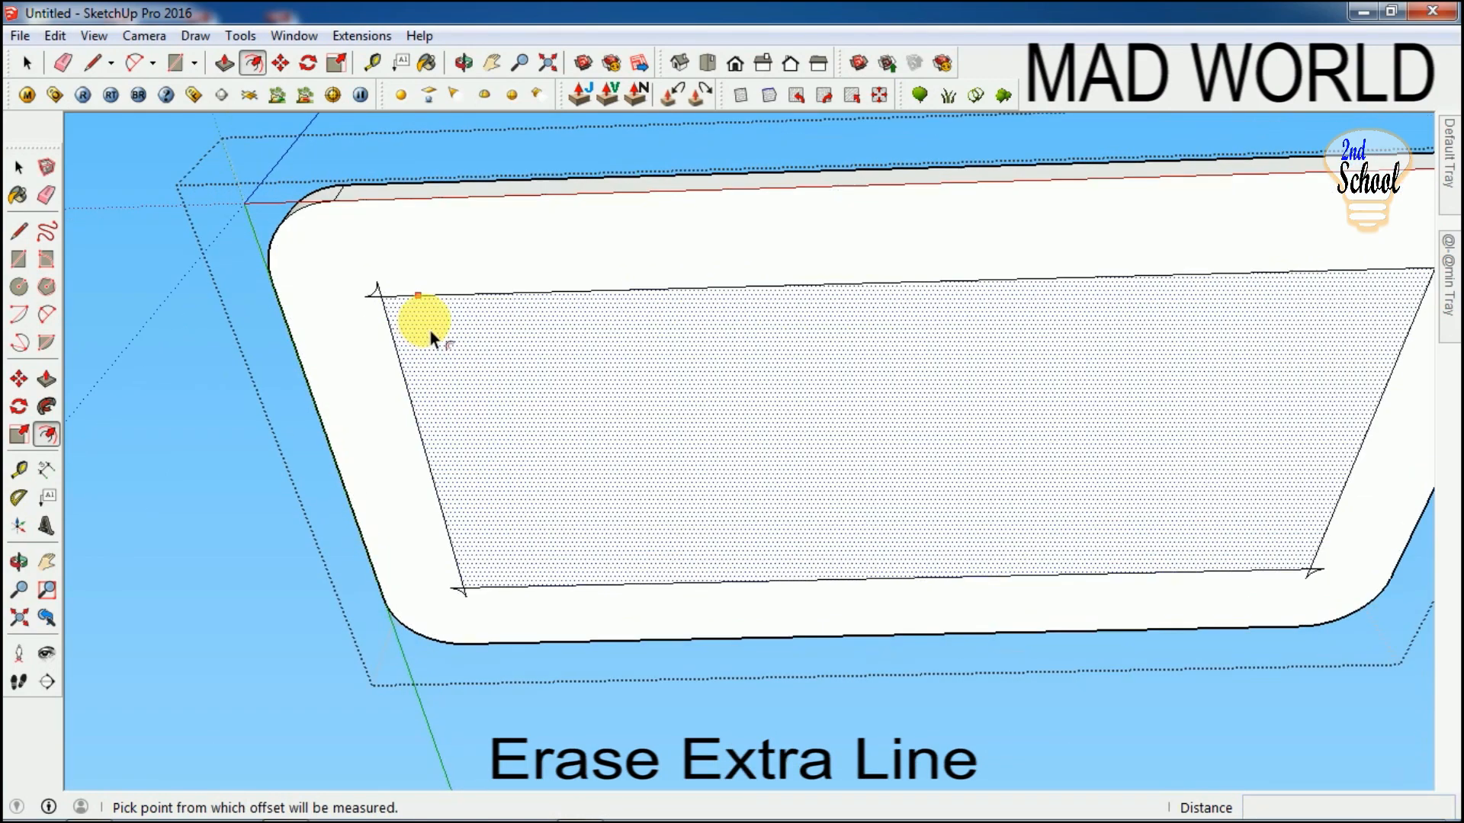
# Erase the stray crossing line ends at all four corners of the offset guide outline.
pyautogui.press('e')
pyautogui.moveTo(381, 286); pyautogui.dragTo(356, 309)
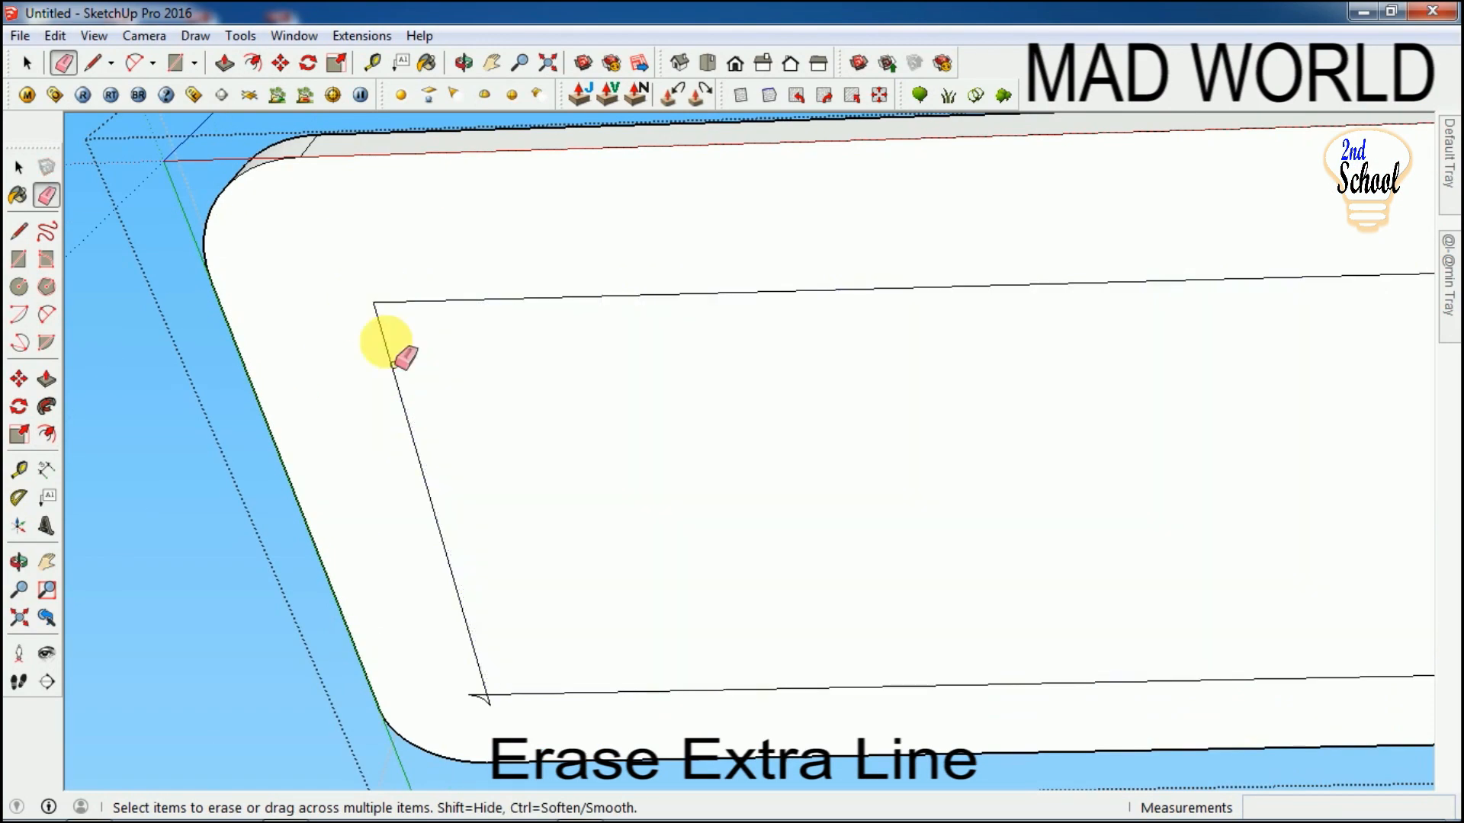
pyautogui.scroll(-2, 389, 347)
pyautogui.scroll(5, 479, 632)
pyautogui.click(421, 585)
pyautogui.scroll(-4, 378, 602)
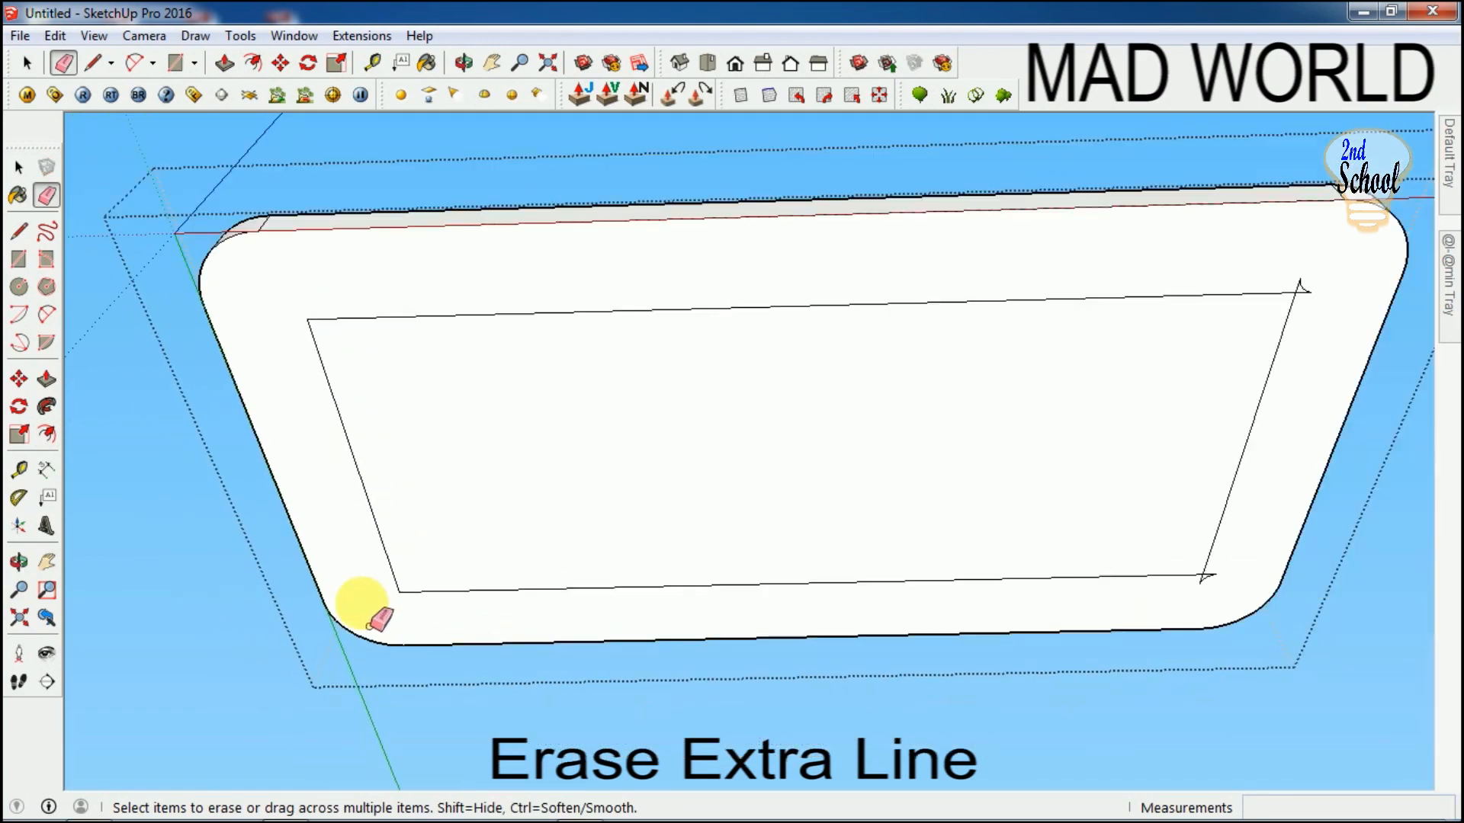
pyautogui.scroll(5, 974, 394)
pyautogui.click(964, 418)
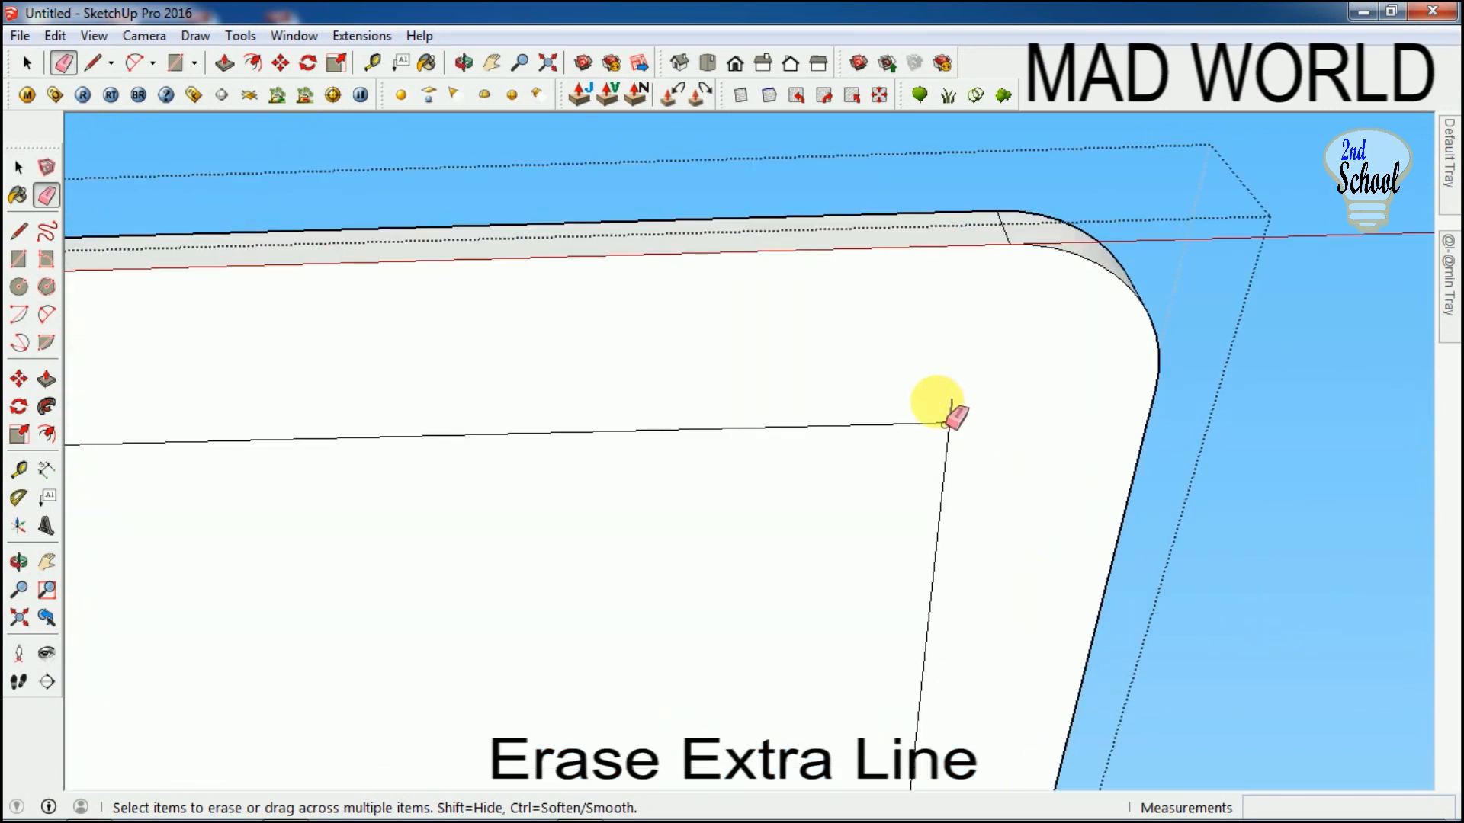
pyautogui.scroll(-4, 938, 368)
pyautogui.scroll(5, 926, 610)
pyautogui.click(922, 572)
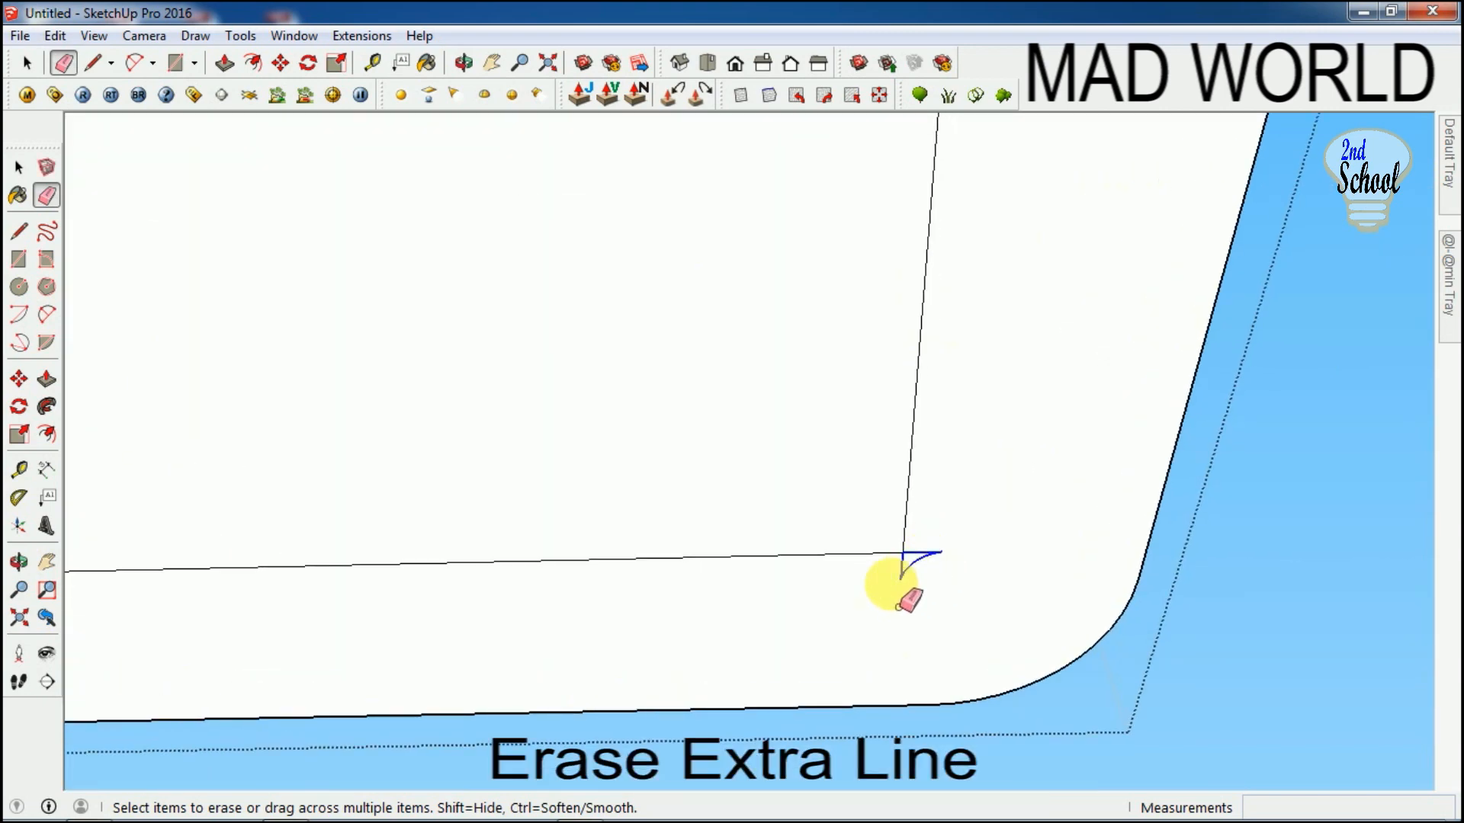
pyautogui.scroll(-1, 900, 549)
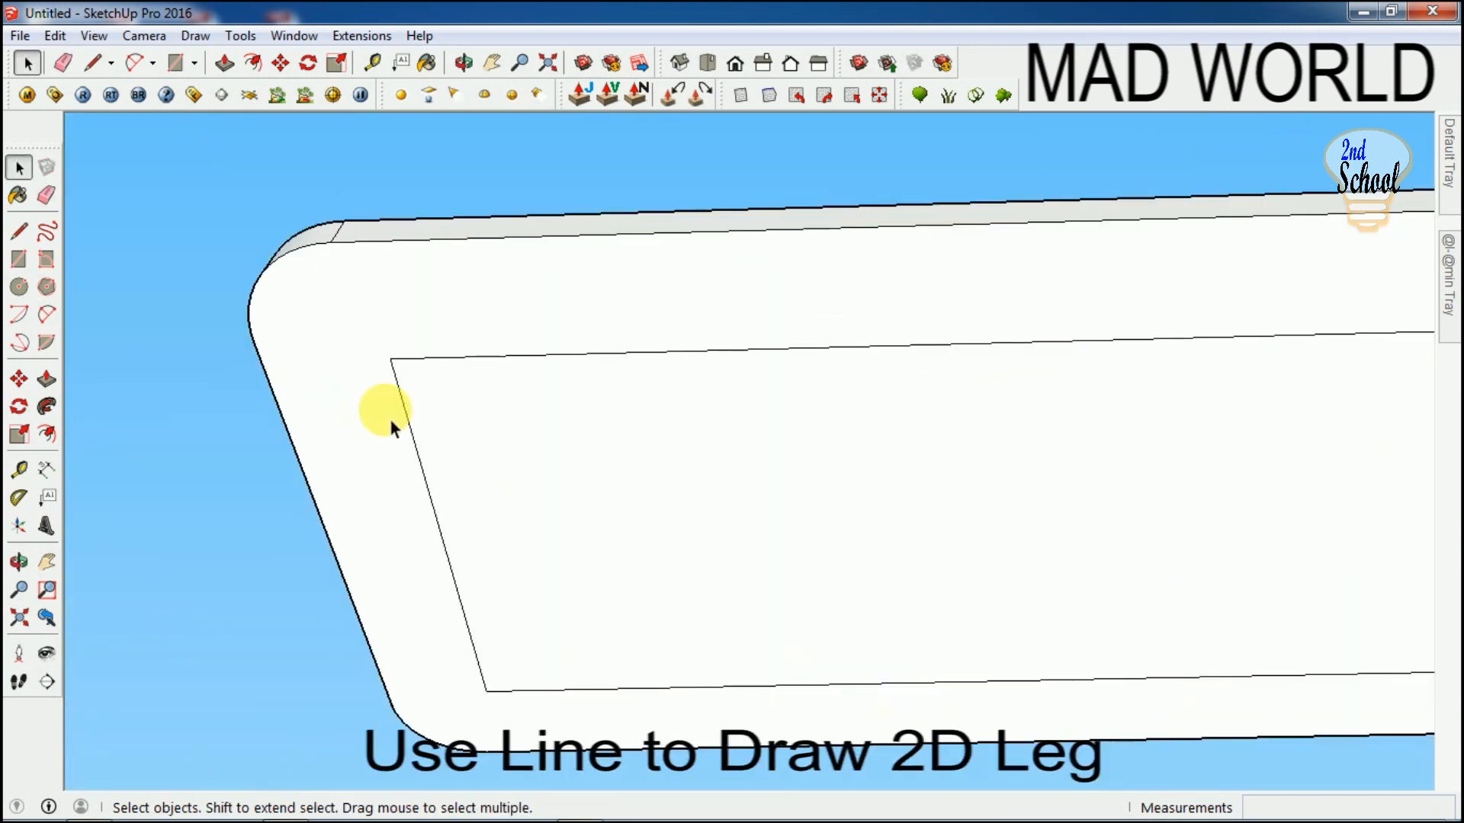
# Draw a 3" by 3" square leg profile with the Line tool in one corner of the guide outline.
pyautogui.press('l')
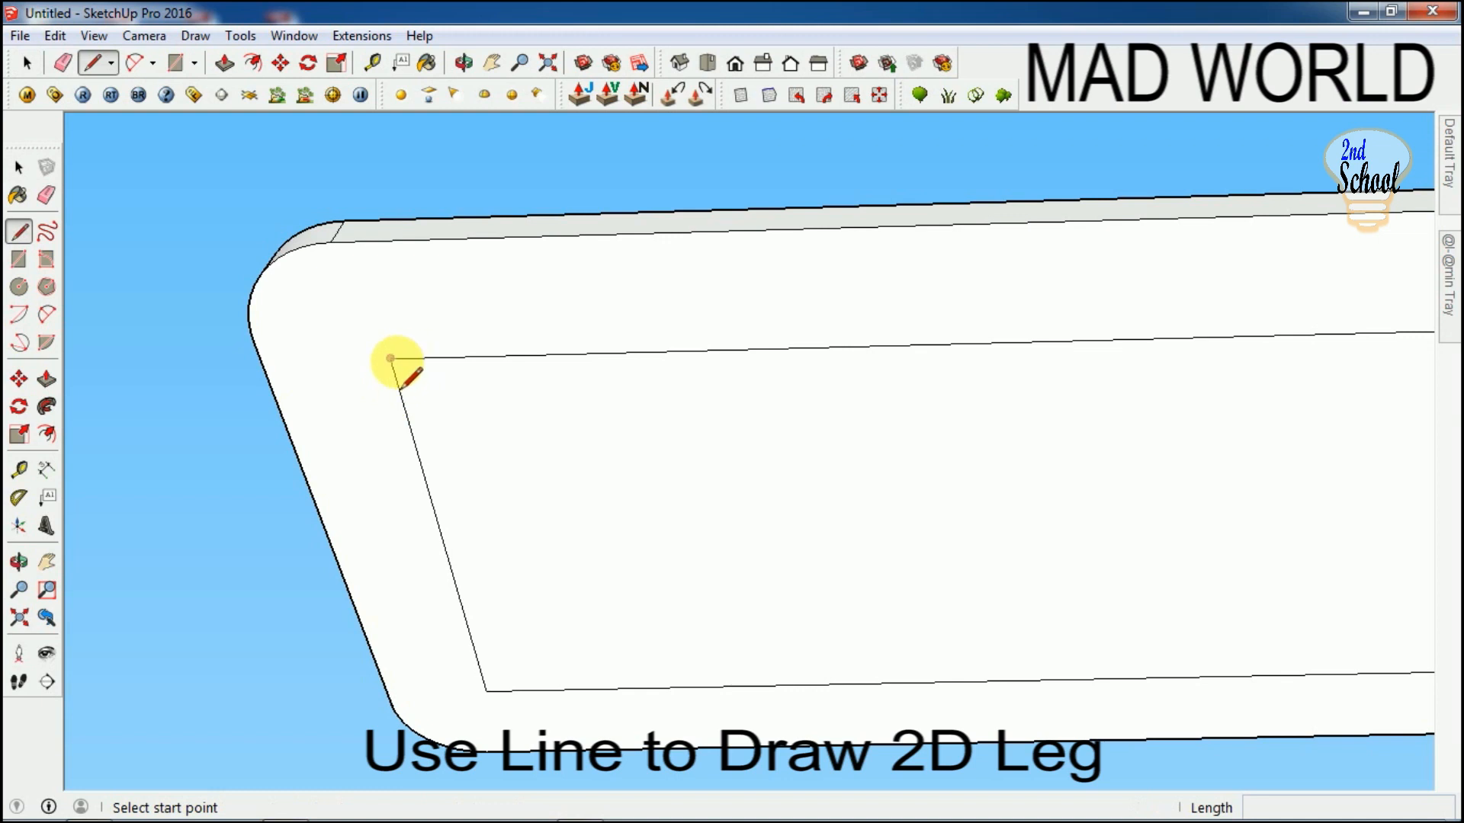
pyautogui.click(390, 358)
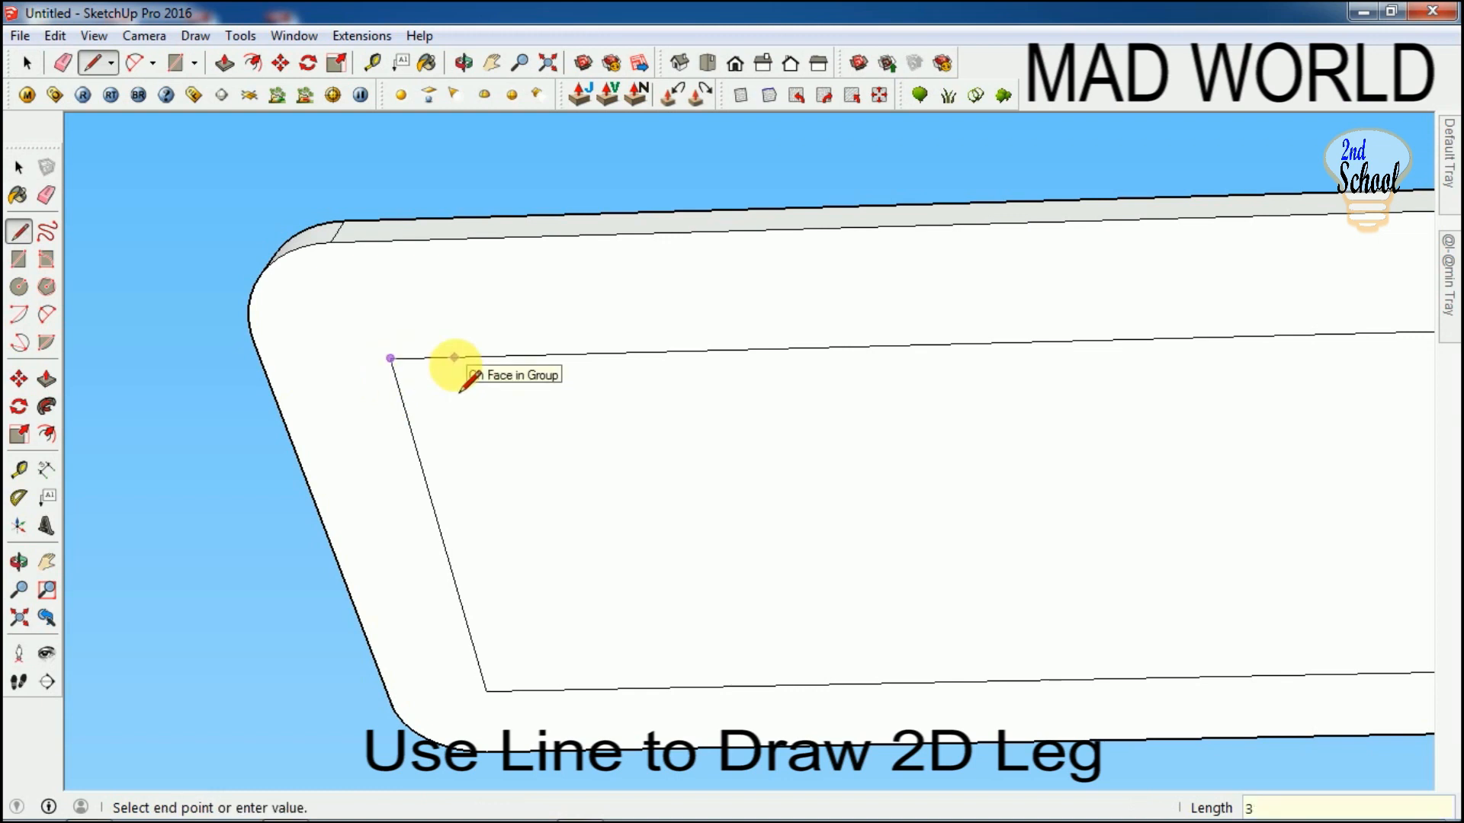
pyautogui.write('3"')
pyautogui.press('Return')
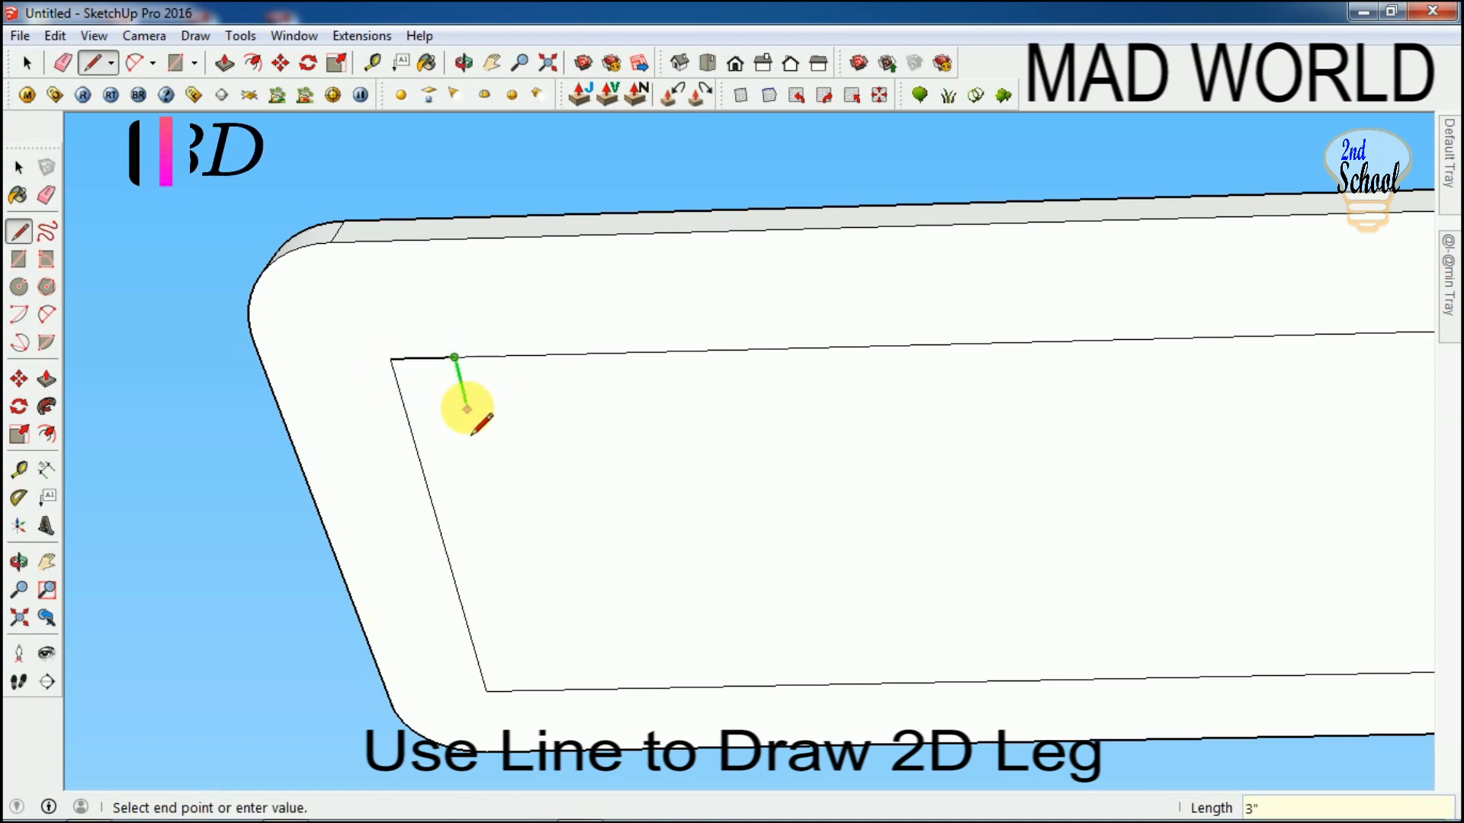
pyautogui.write('3"')
pyautogui.press('Return')
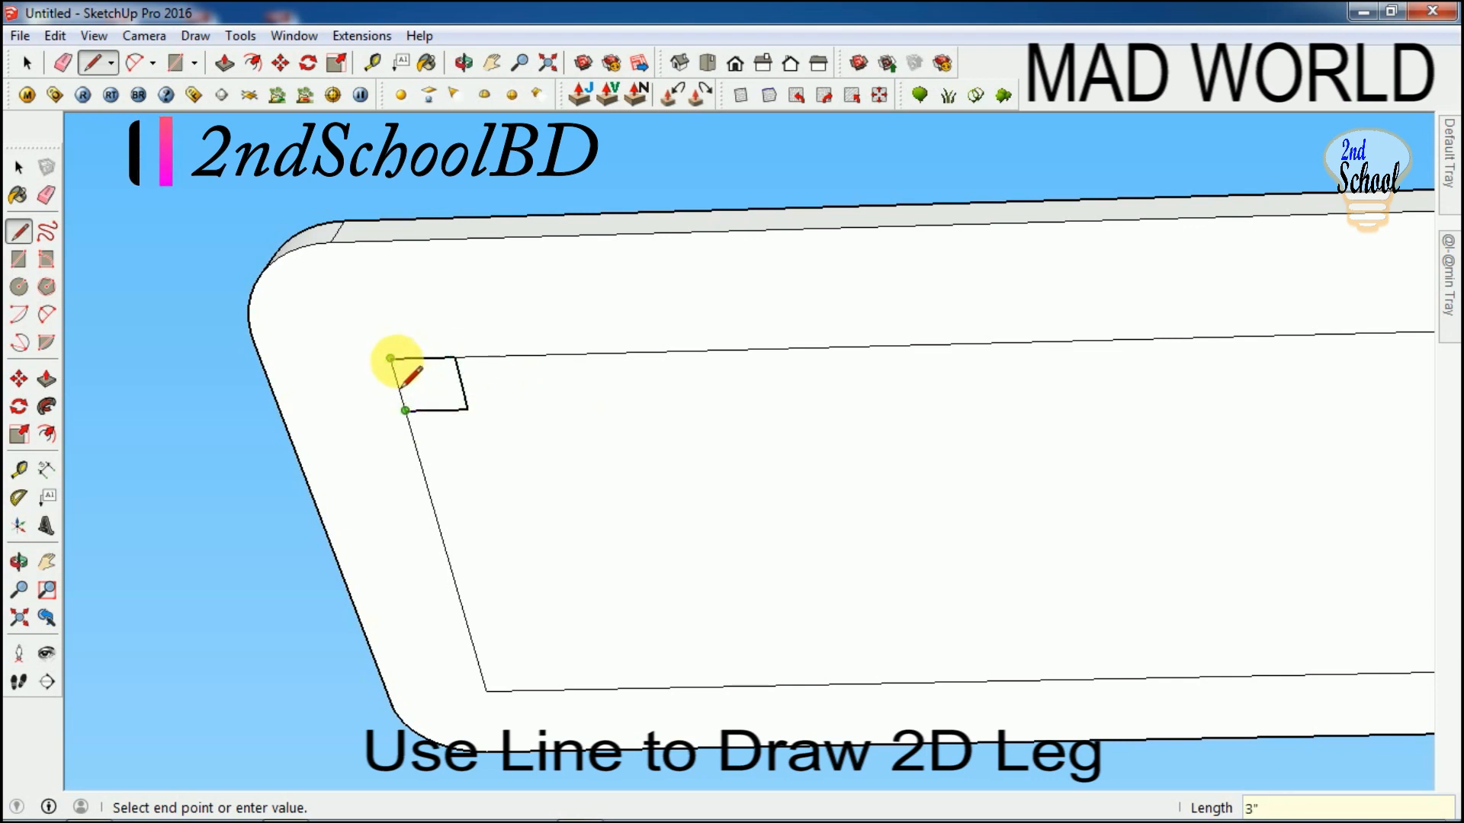
pyautogui.write('"')
pyautogui.press('Return')
pyautogui.click(390, 359)
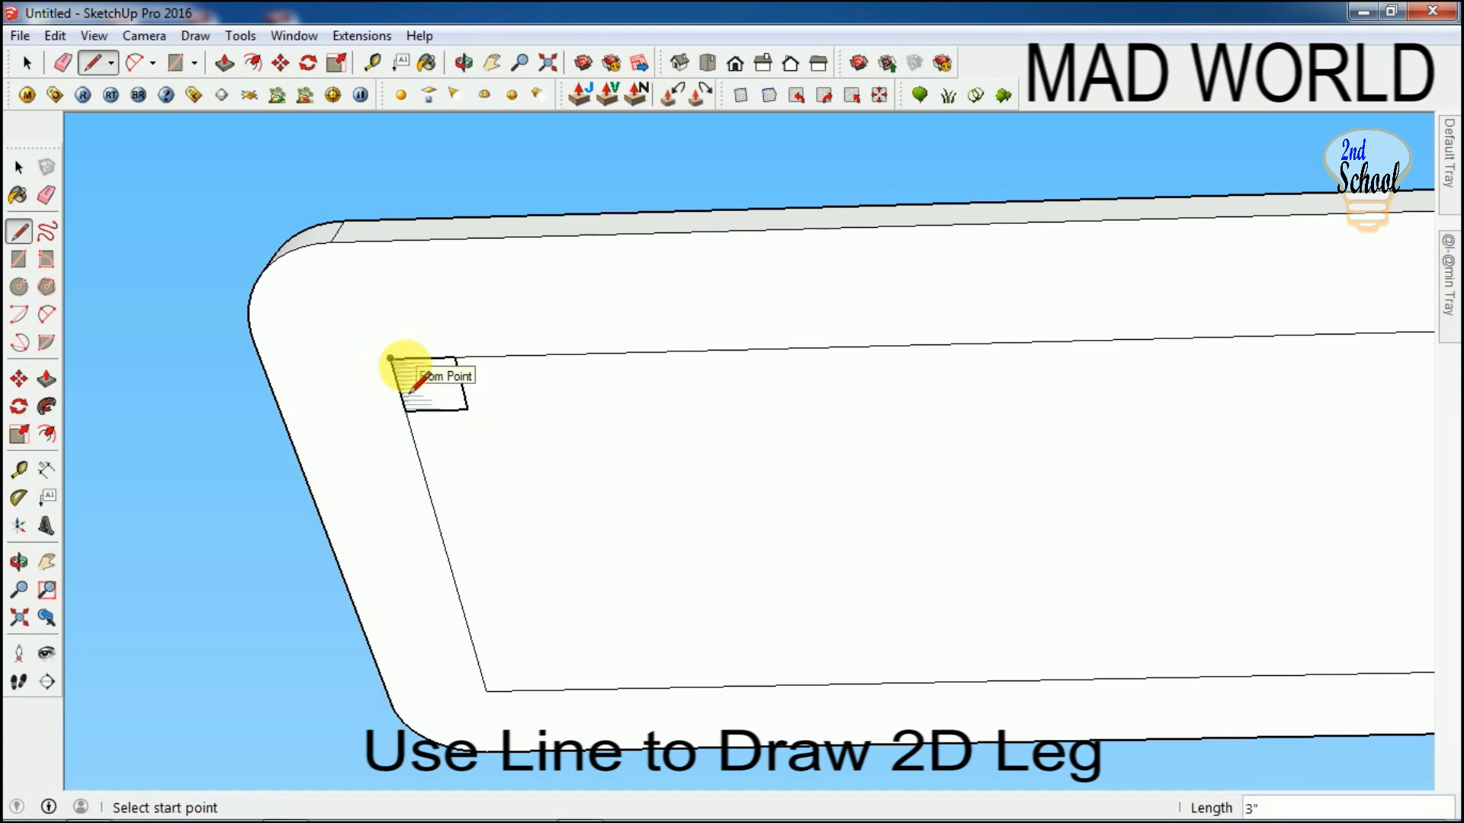
# Push/Pull the square leg profile 28" out from the tabletop's underside.
pyautogui.press('p')
pyautogui.click(418, 393)
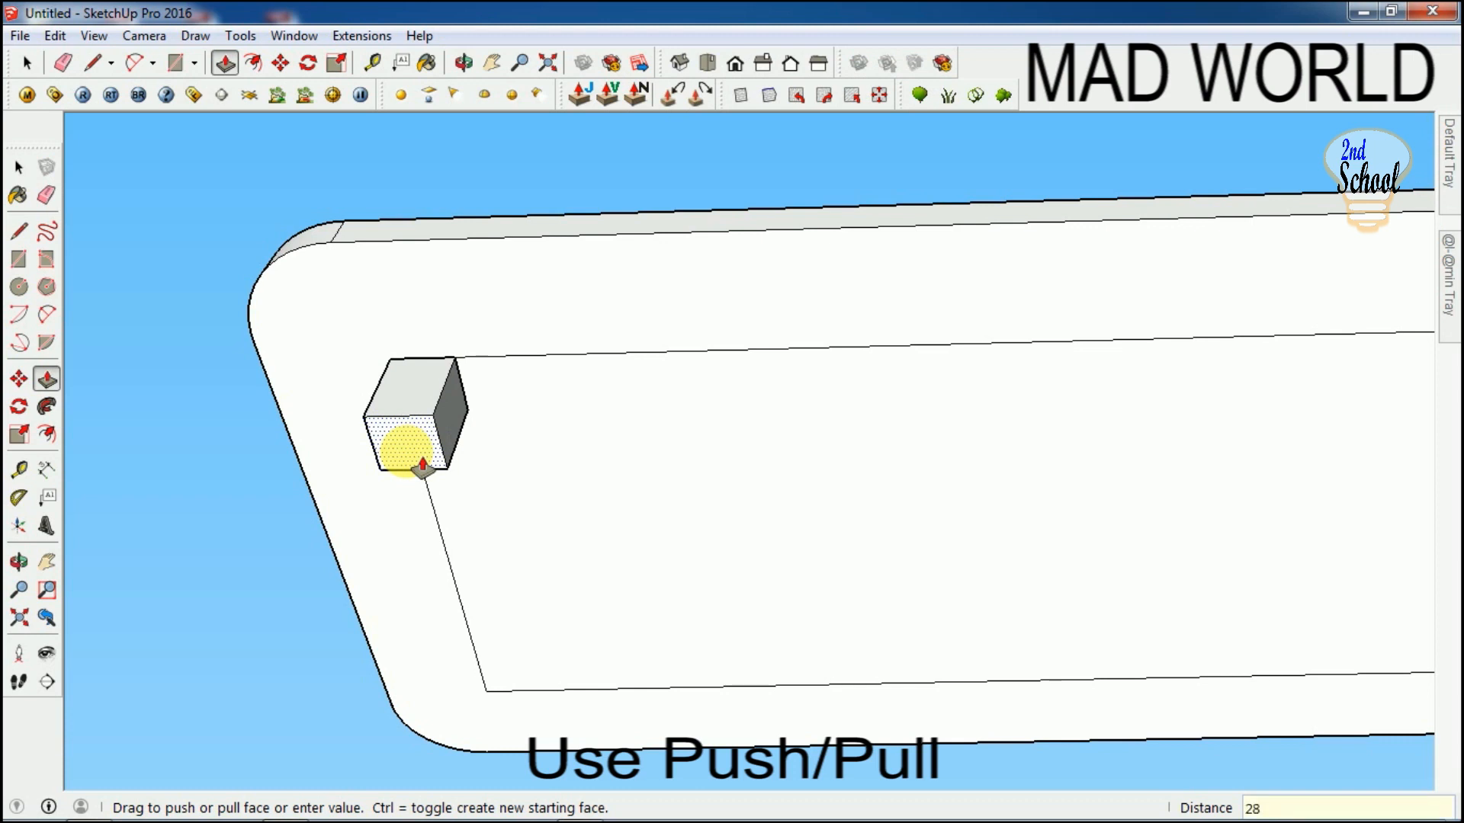
pyautogui.press('Return')
pyautogui.press('space')
# Copy the whole leg along the long guide edge to the corner at its other end.
pyautogui.scroll(-4, 415, 462)
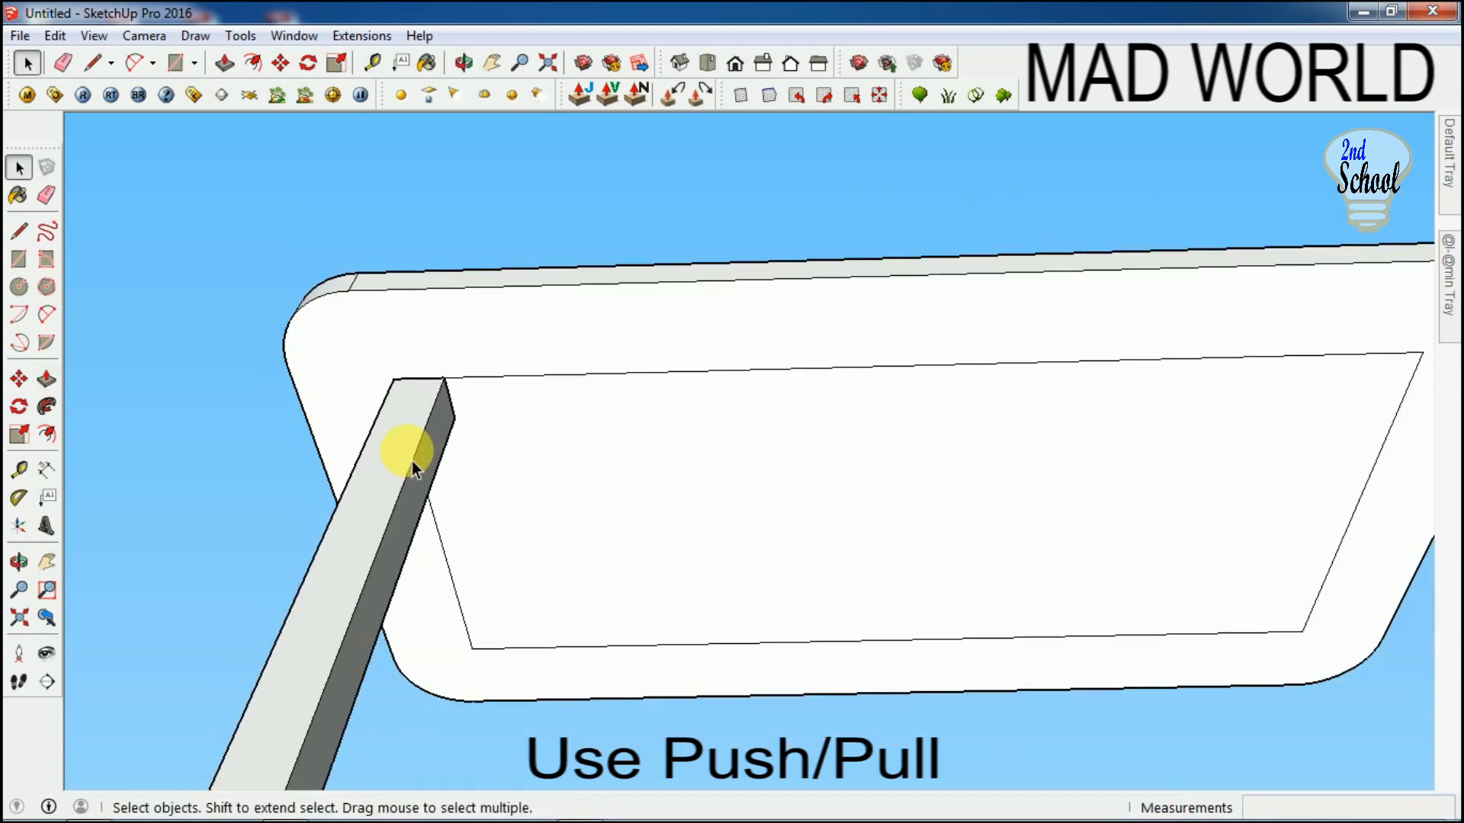
pyautogui.tripleClick(424, 435)
pyautogui.press('m')
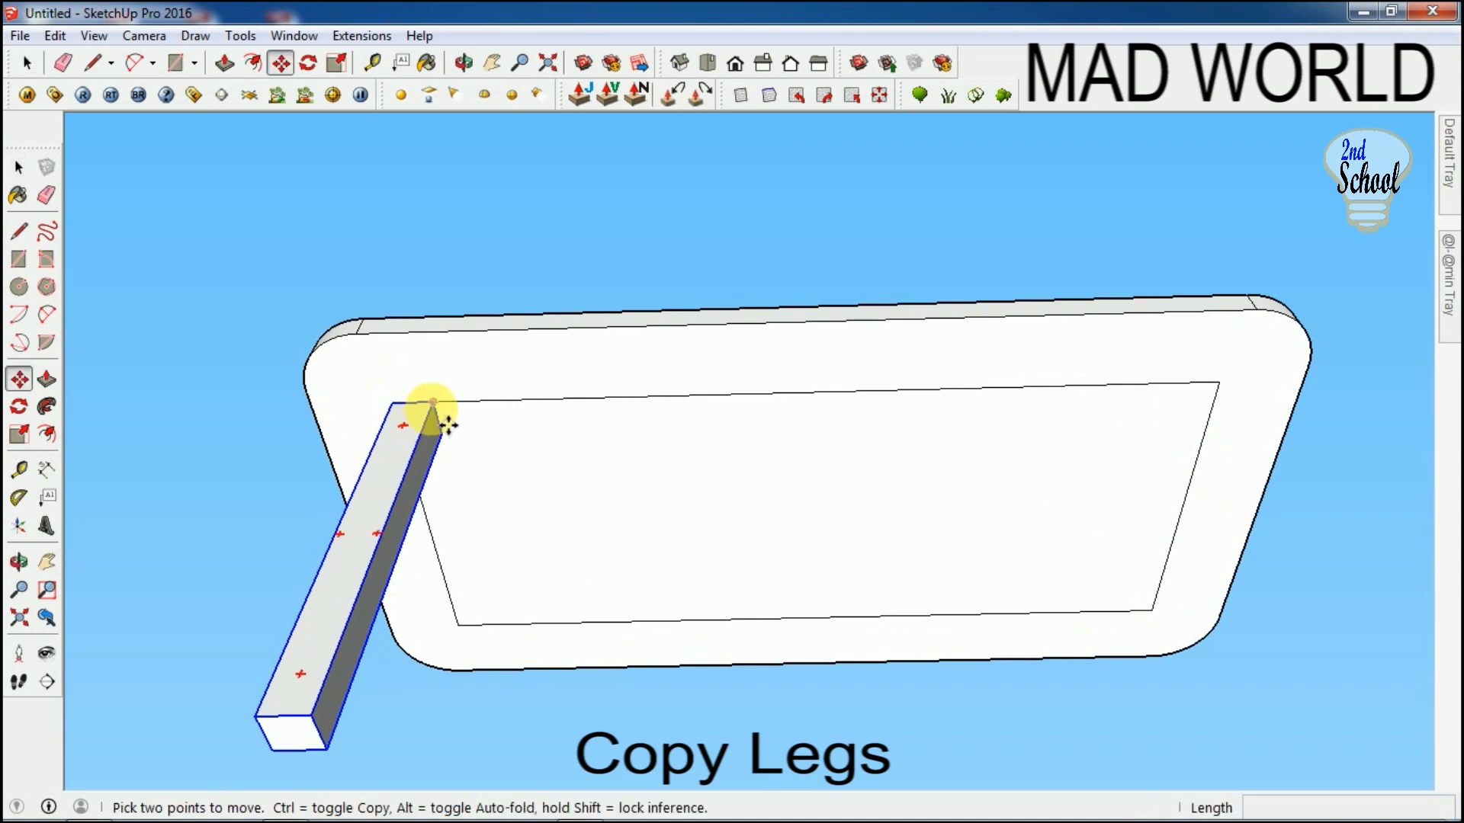
pyautogui.click(433, 421)
pyautogui.press('ctrl')
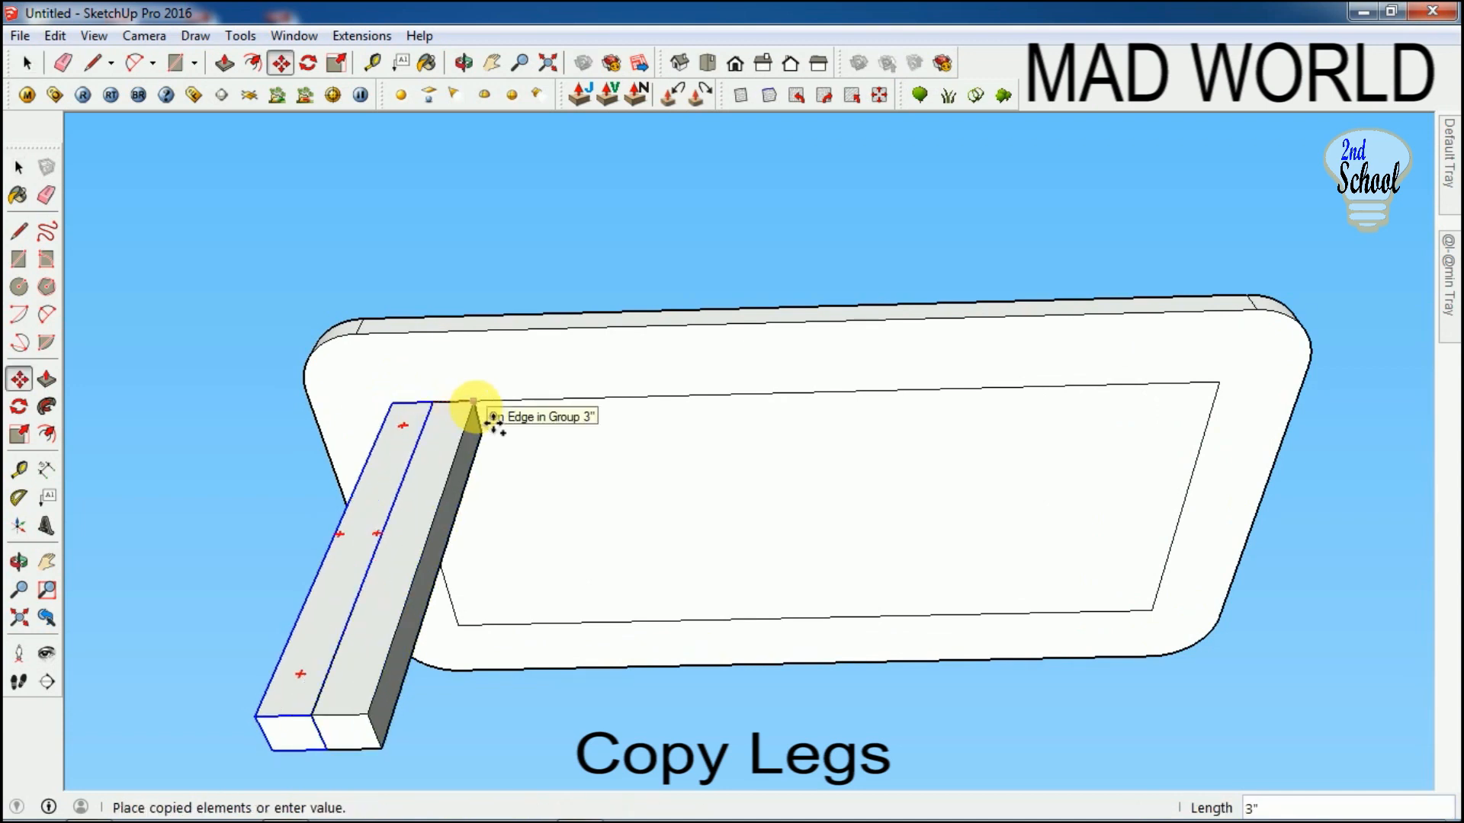
pyautogui.scroll(-1, 572, 423)
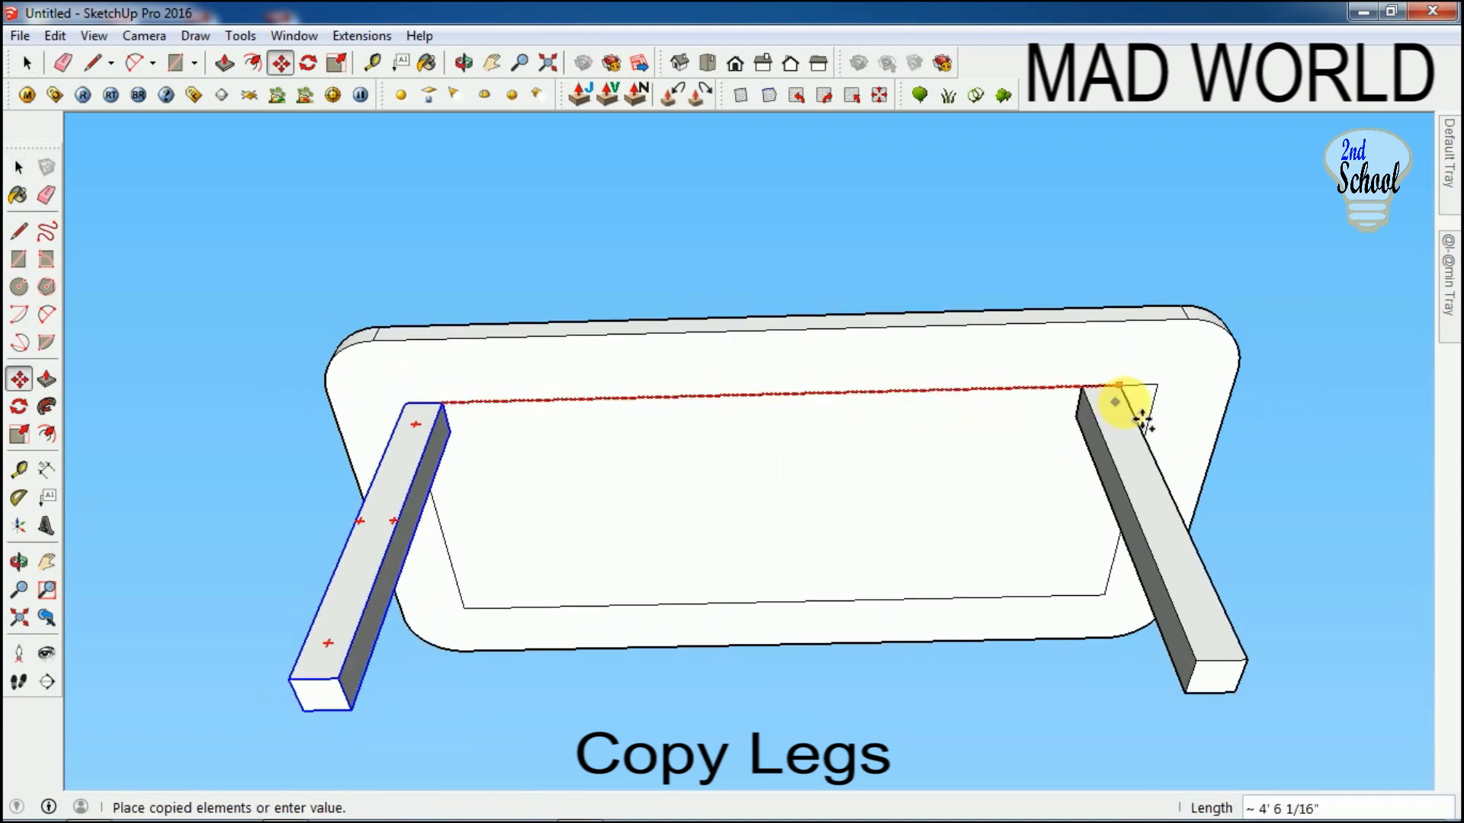
pyautogui.click(1164, 408)
# Select both legs and copy them across the tabletop's width to the two corners on the opposite guide edge.
pyautogui.scroll(-3, 697, 526)
pyautogui.moveTo(654, 588); pyautogui.dragTo(823, 480, button='middle')
pyautogui.scroll(3, 507, 488)
pyautogui.scroll(-2, 610, 343)
pyautogui.press('space')
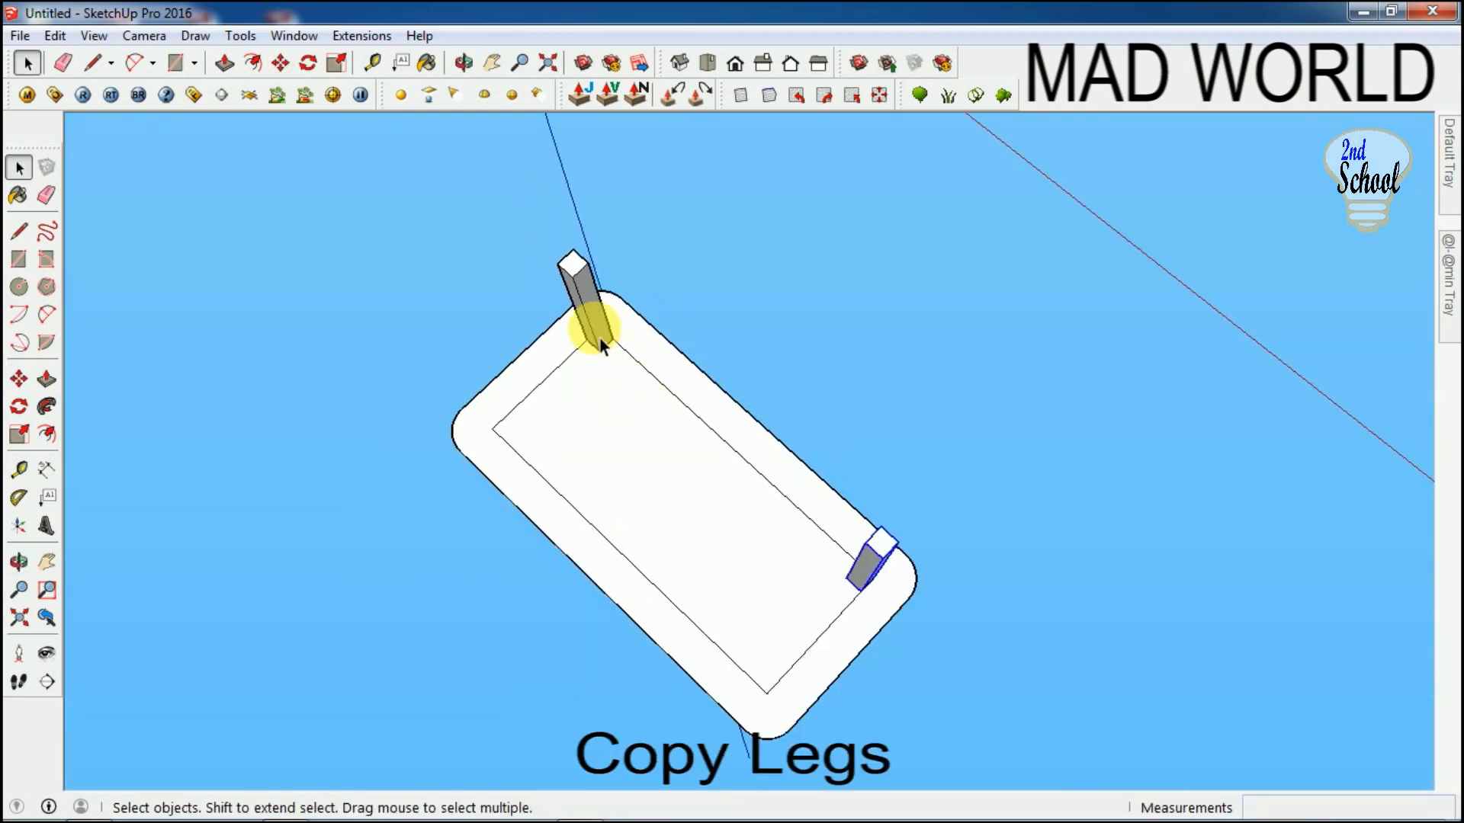
pyautogui.keyDown('shift'); pyautogui.click(600, 340); pyautogui.keyUp('shift')
pyautogui.scroll(-2, 601, 340)
pyautogui.scroll(3, 775, 581)
pyautogui.moveTo(610, 578); pyautogui.dragTo(816, 549, button='middle')
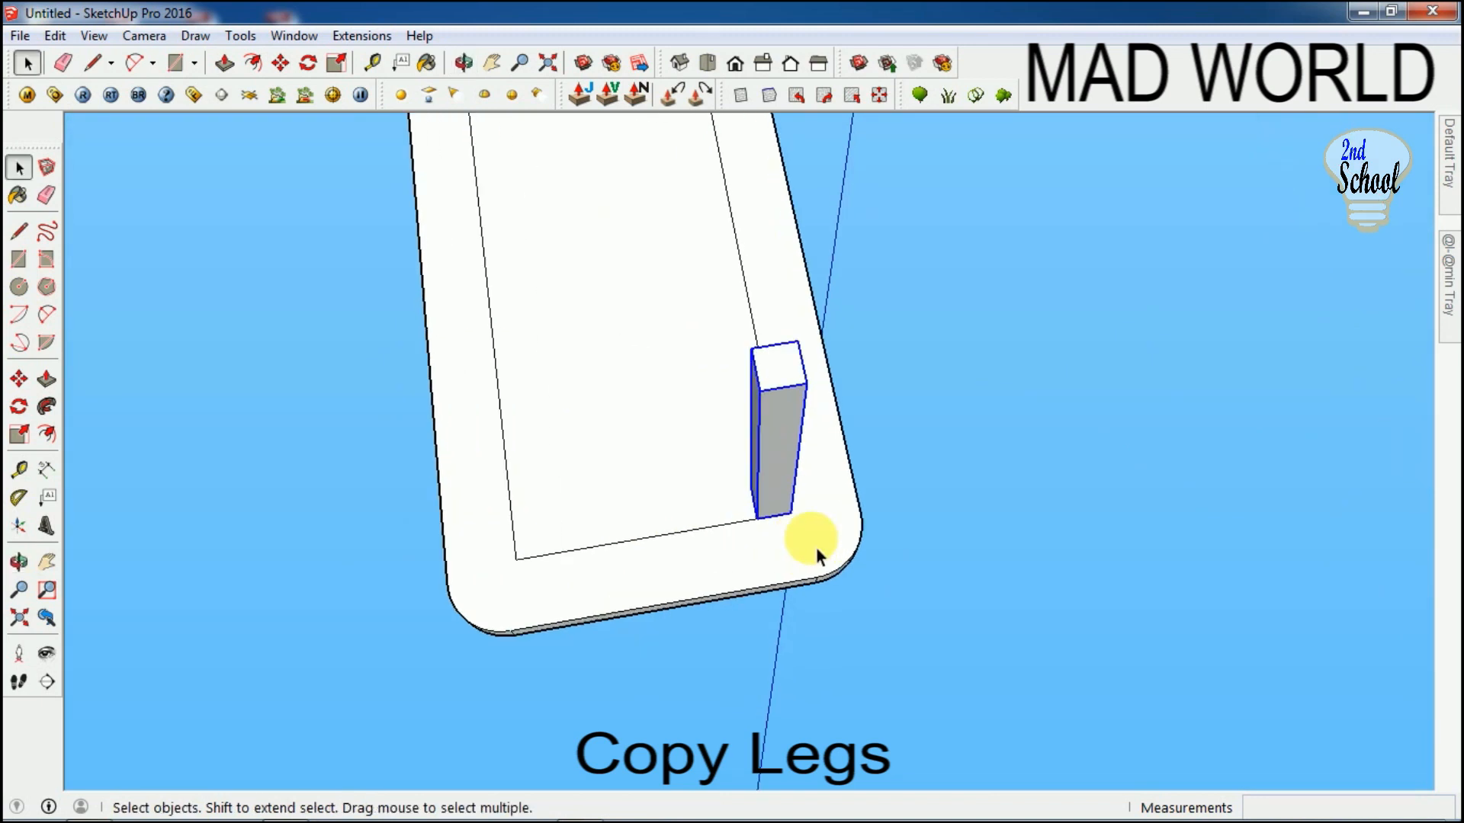
pyautogui.scroll(1, 801, 548)
pyautogui.press('m')
pyautogui.click(763, 534)
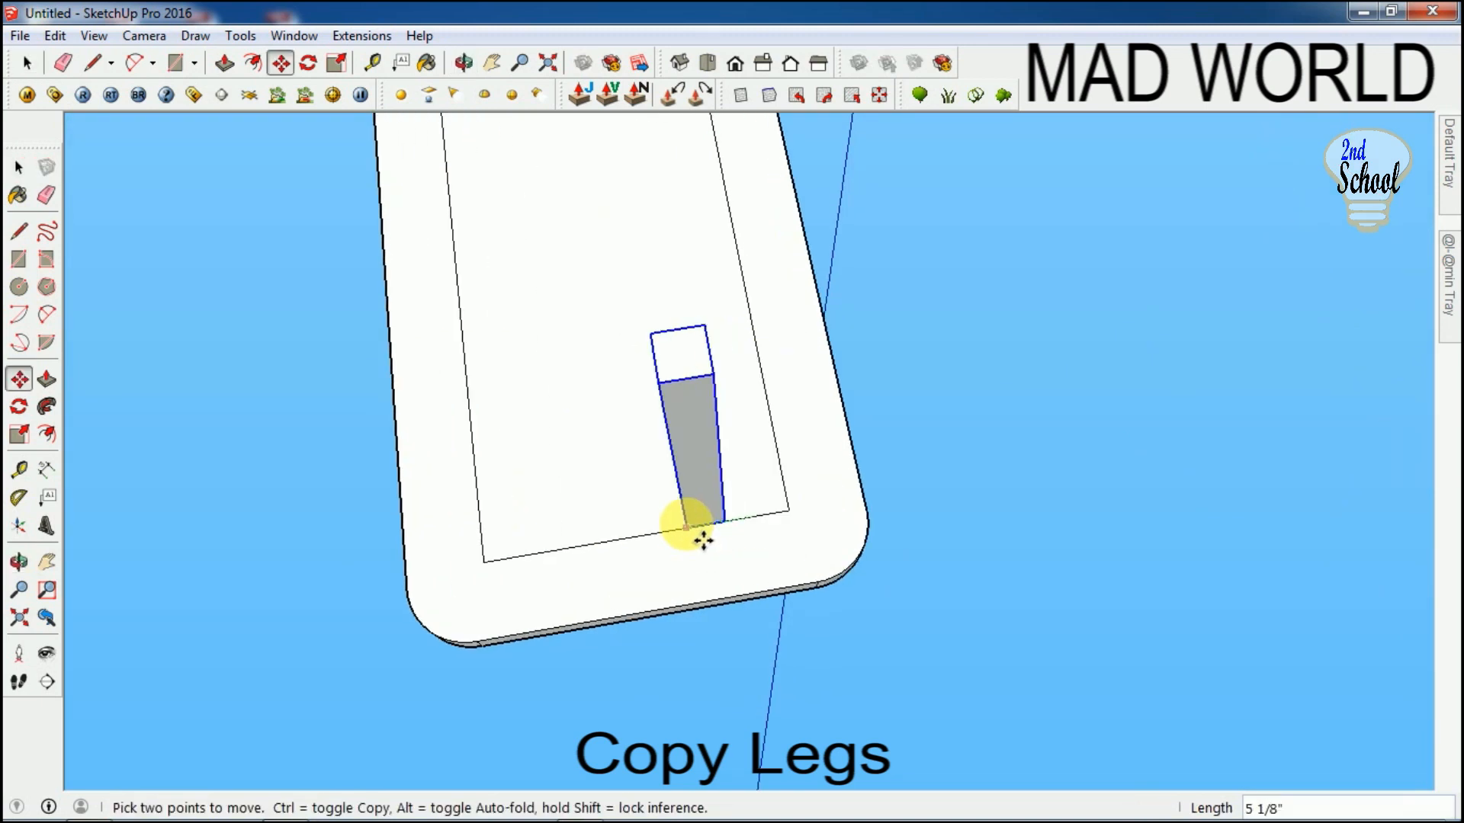
pyautogui.press('ctrl')
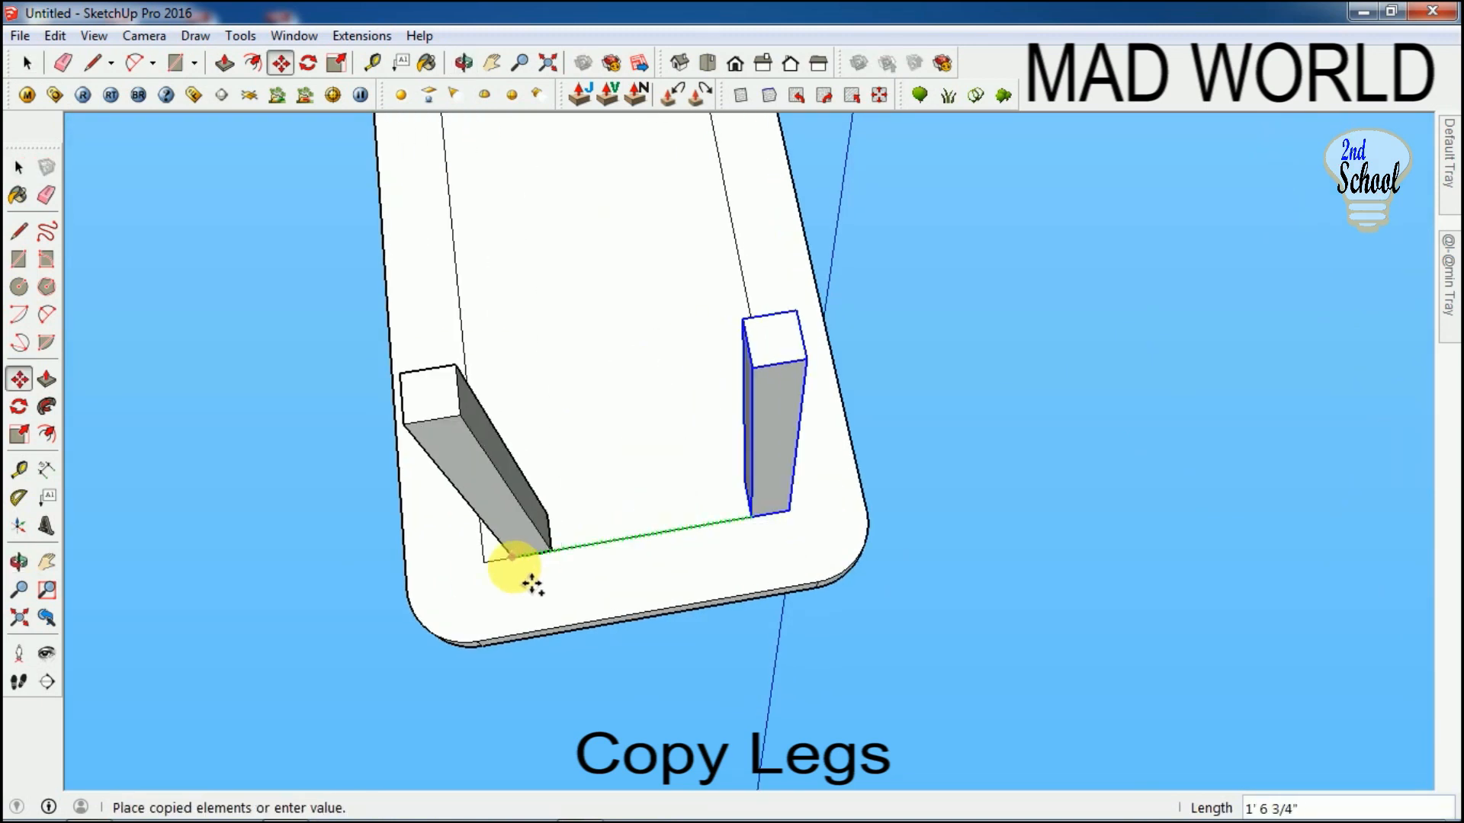
pyautogui.click(505, 570)
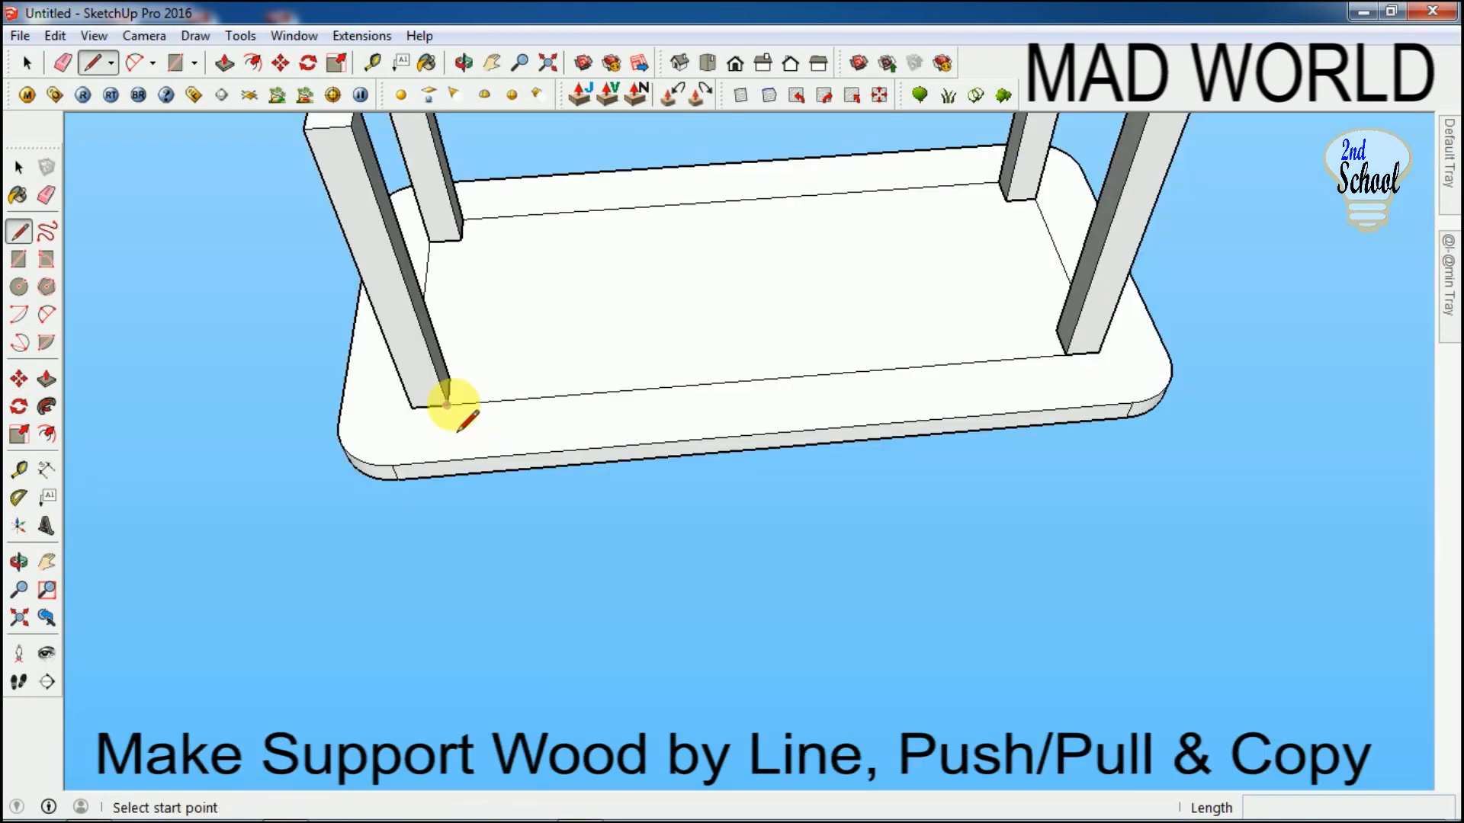
# Draw a 5" high support profile with the Line tool between the two legs along one long edge of the tabletop's underside.
pyautogui.click(448, 403)
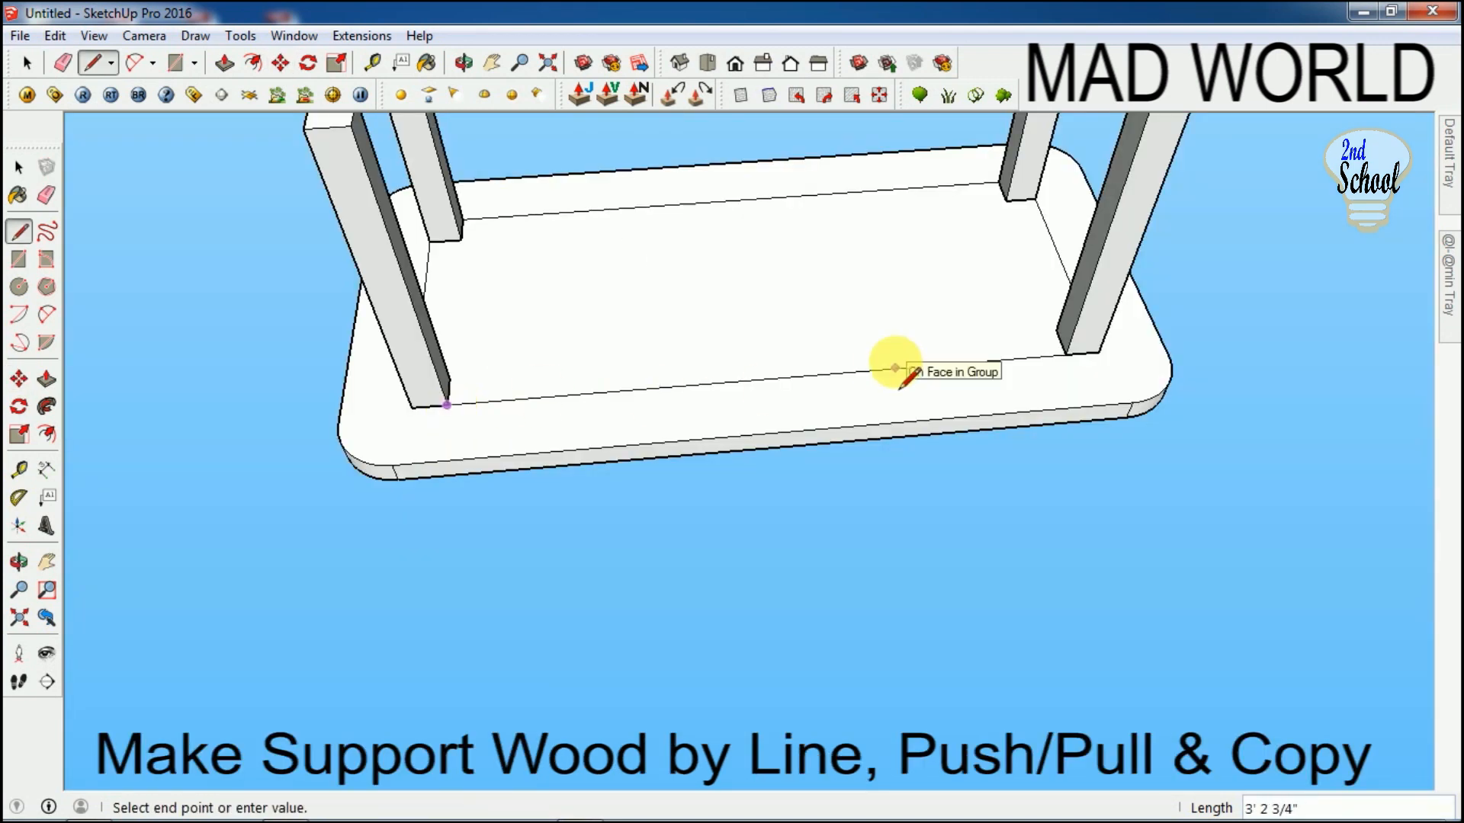
pyautogui.click(1065, 354)
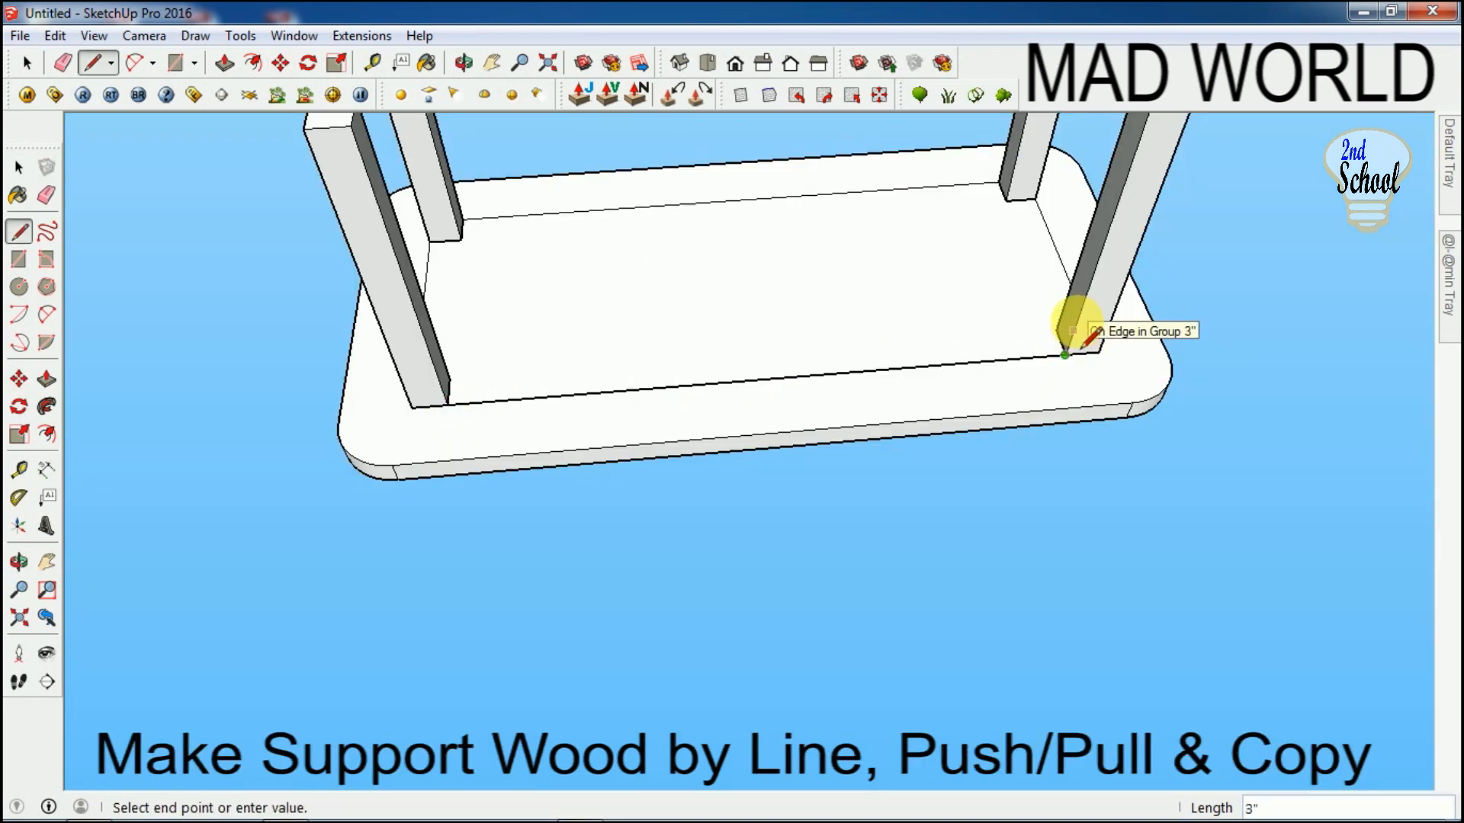
pyautogui.press('Return')
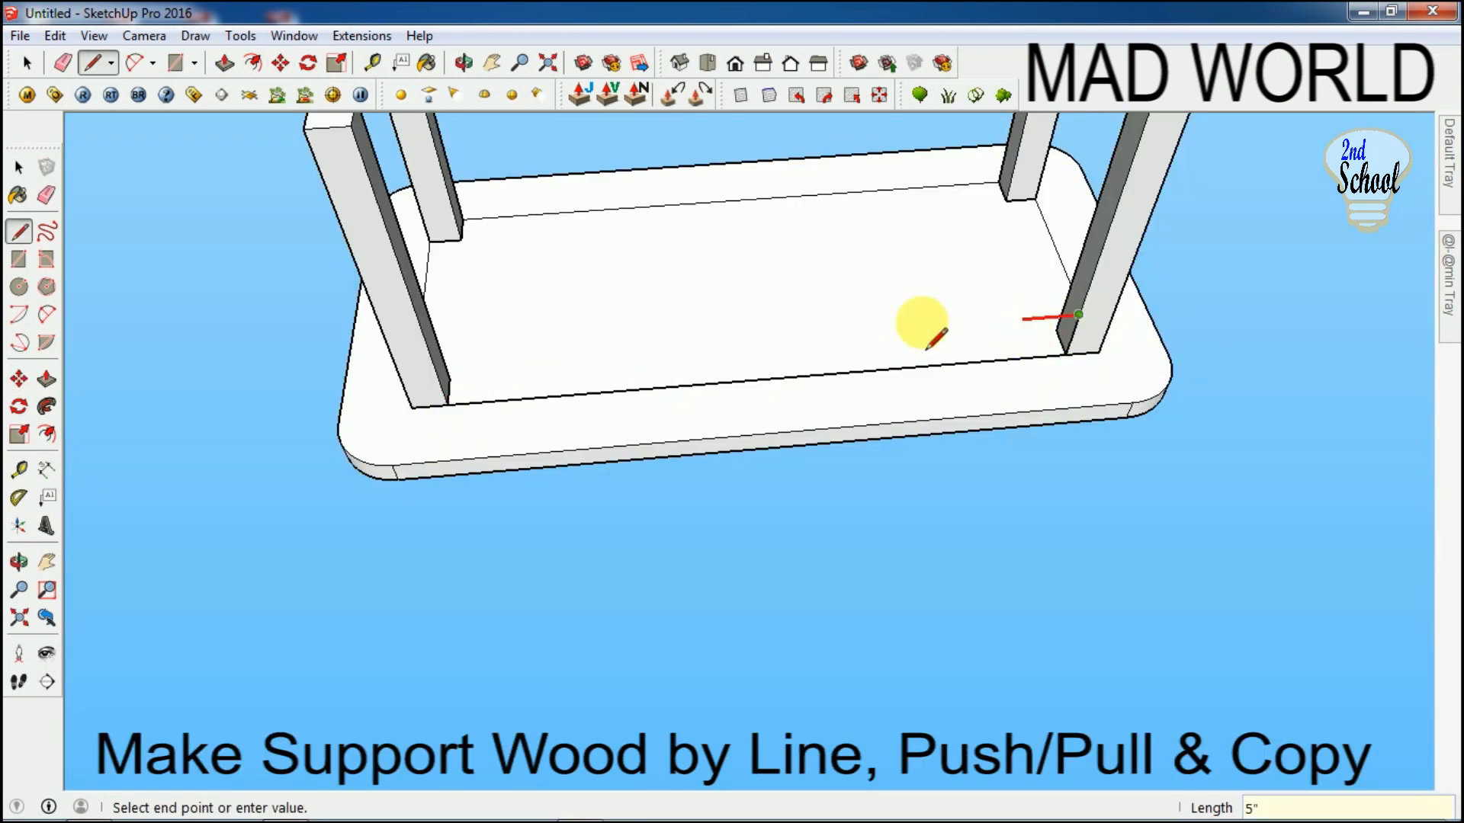
pyautogui.click(440, 365)
pyautogui.click(450, 402)
pyautogui.press('space')
# Push/Pull the support profile to a thickness of 1" and group the resulting board.
pyautogui.moveTo(458, 429); pyautogui.dragTo(696, 521, button='middle')
pyautogui.press('p')
pyautogui.click(700, 517)
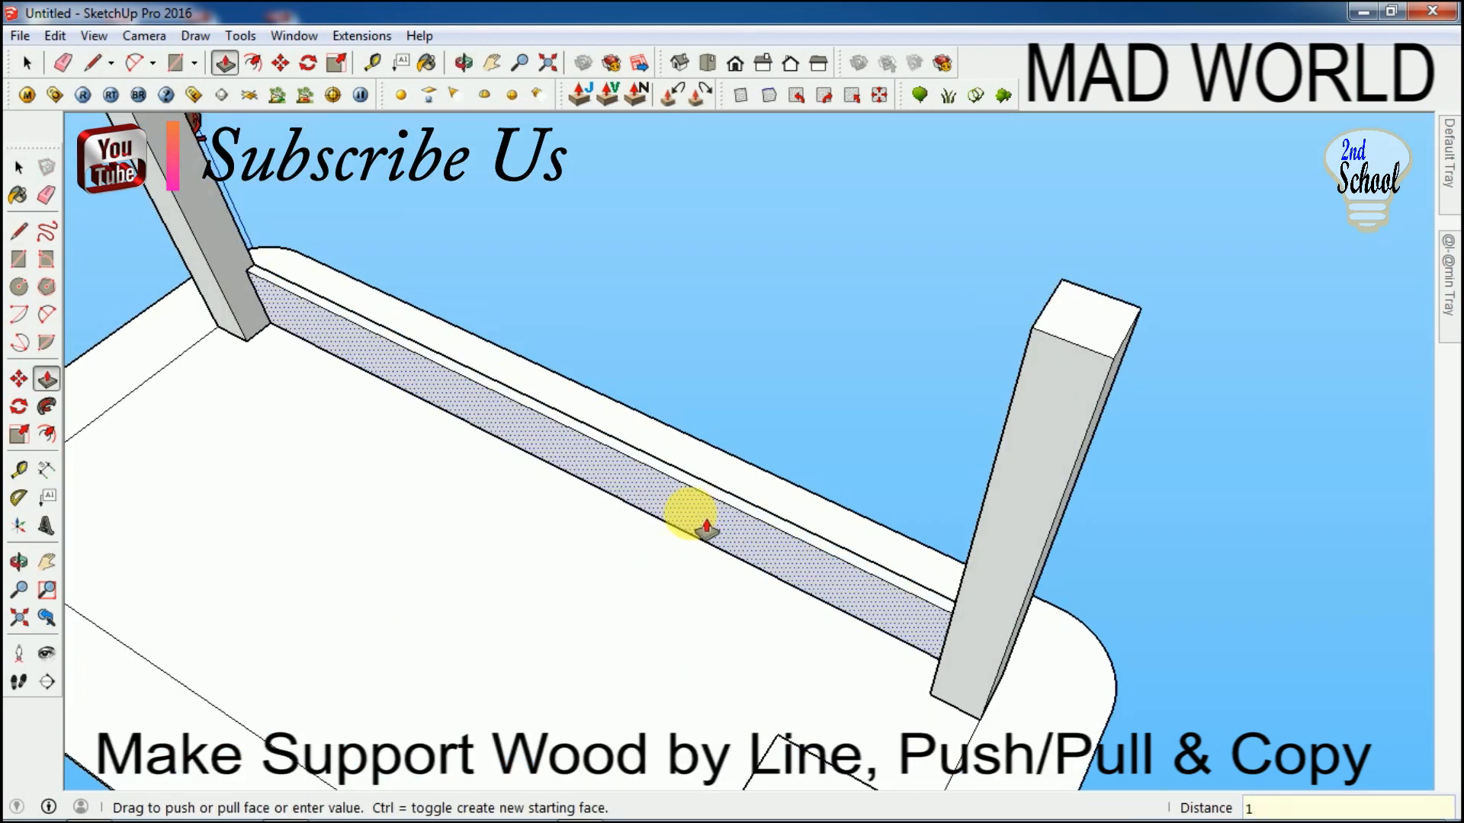
pyautogui.press('Return')
pyautogui.press('space')
pyautogui.tripleClick(695, 524)
pyautogui.hotkey('ctrl', 'g')
# Copy the support board across the tabletop's width to sit between the legs on the opposite long edge.
pyautogui.scroll(-3, 695, 524)
pyautogui.moveTo(660, 558); pyautogui.dragTo(696, 670, button='middle')
pyautogui.press('m')
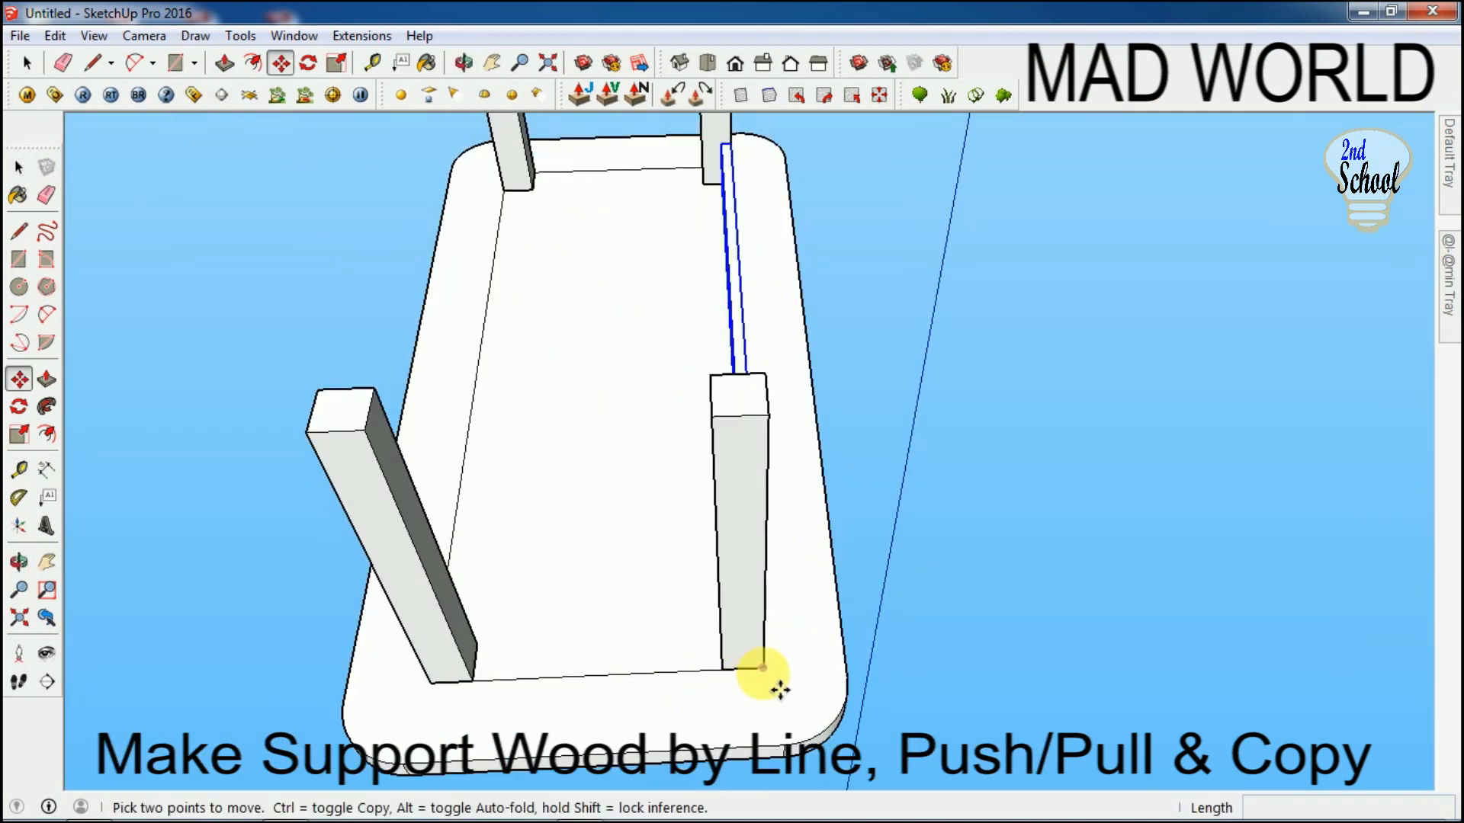
pyautogui.moveTo(779, 690); pyautogui.dragTo(745, 529, button='middle')
pyautogui.click(745, 527)
pyautogui.press('ctrl')
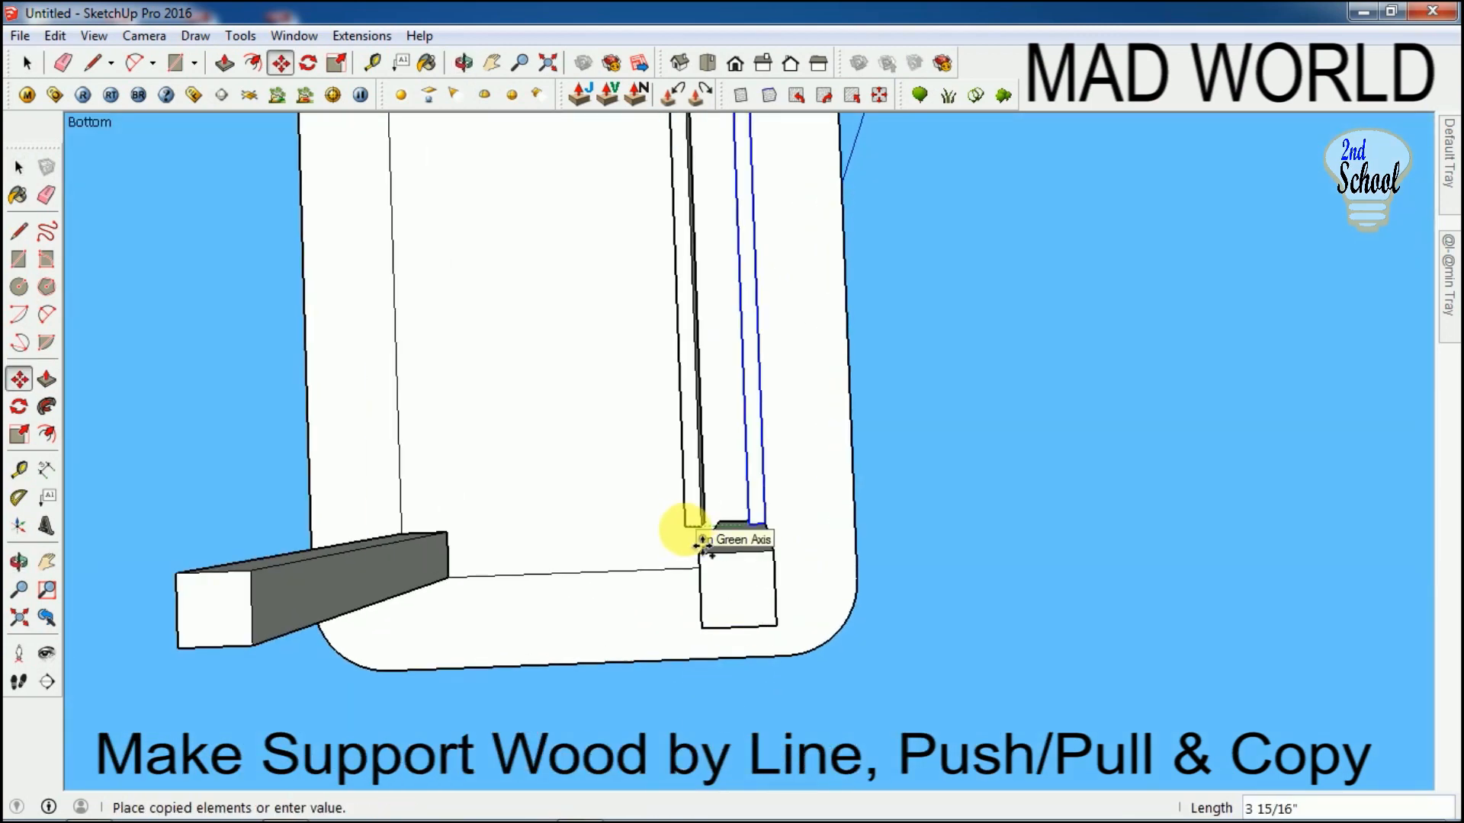
pyautogui.scroll(-3, 664, 537)
pyautogui.scroll(2, 473, 555)
pyautogui.click(411, 559)
pyautogui.scroll(-2, 416, 558)
pyautogui.moveTo(419, 559); pyautogui.dragTo(544, 433, button='middle')
pyautogui.scroll(2, 568, 449)
pyautogui.scroll(-2, 571, 580)
pyautogui.press('space')
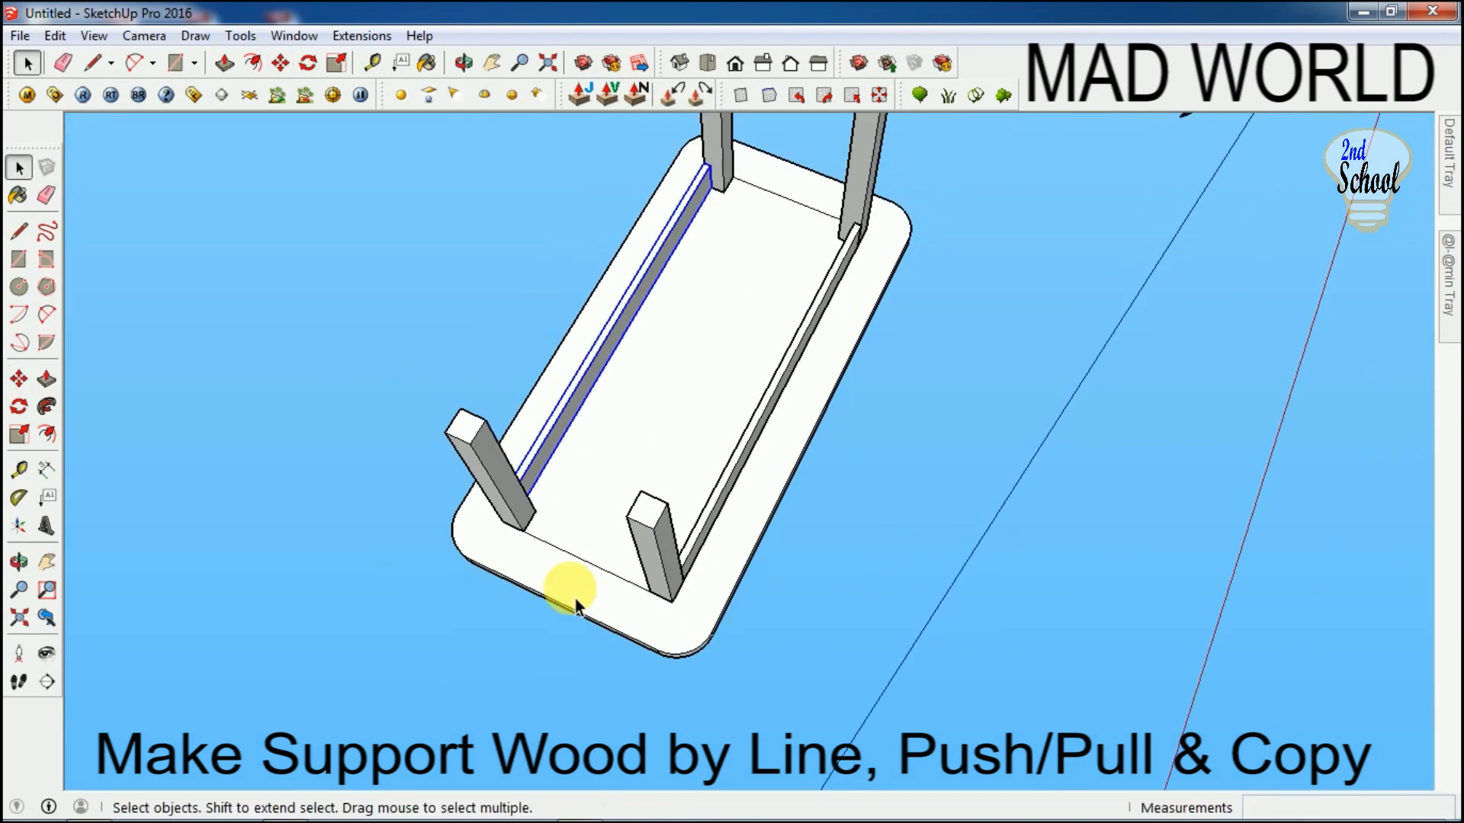
# Make a rotated copy of the long support, turned 90 degrees about its end corner at the leg.
pyautogui.moveTo(575, 606); pyautogui.dragTo(630, 598, button='middle')
pyautogui.scroll(2, 591, 619)
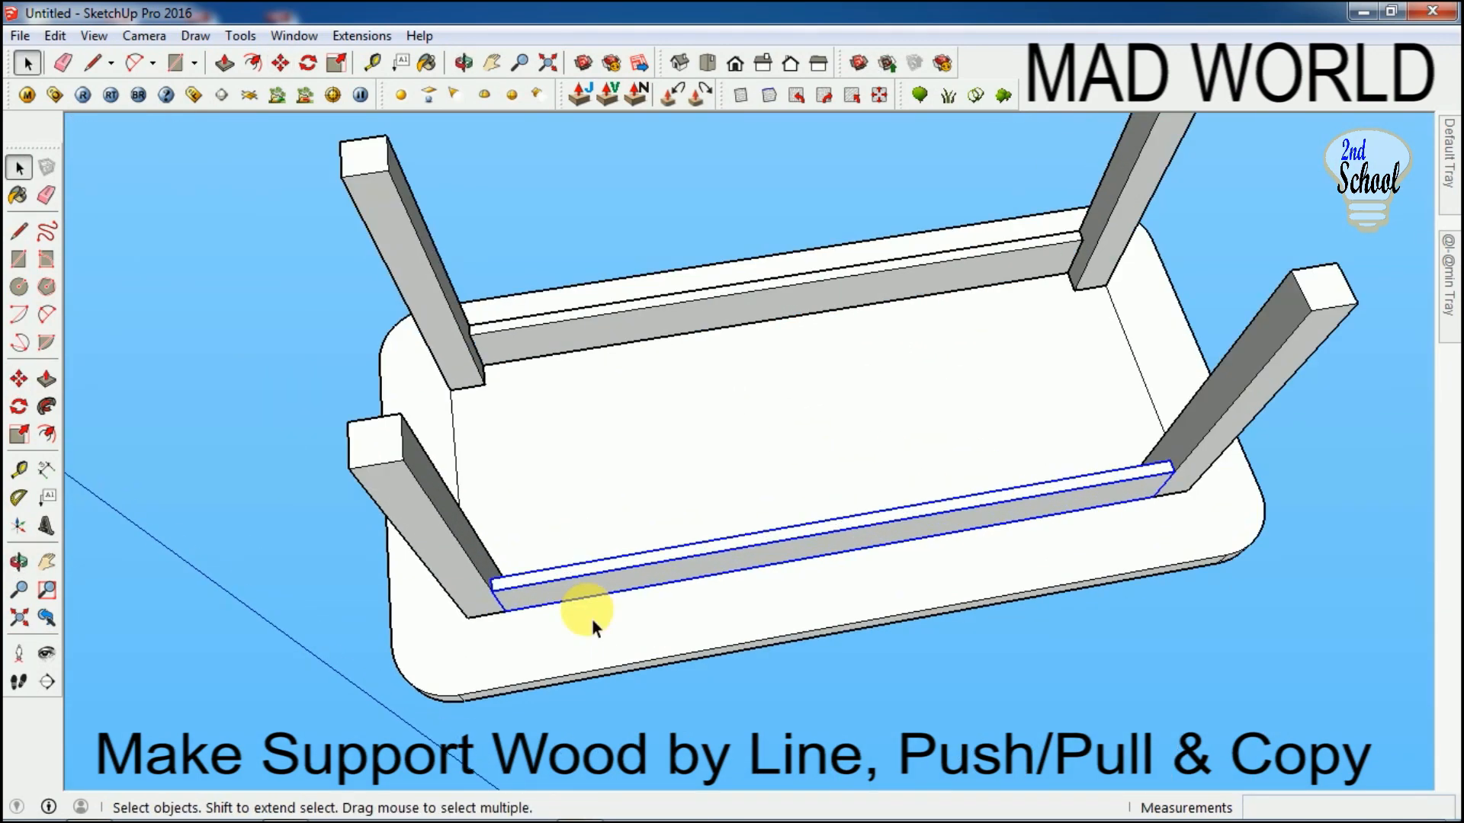
pyautogui.press('q')
pyautogui.click(490, 590)
pyautogui.click(1173, 471)
pyautogui.press('ctrl')
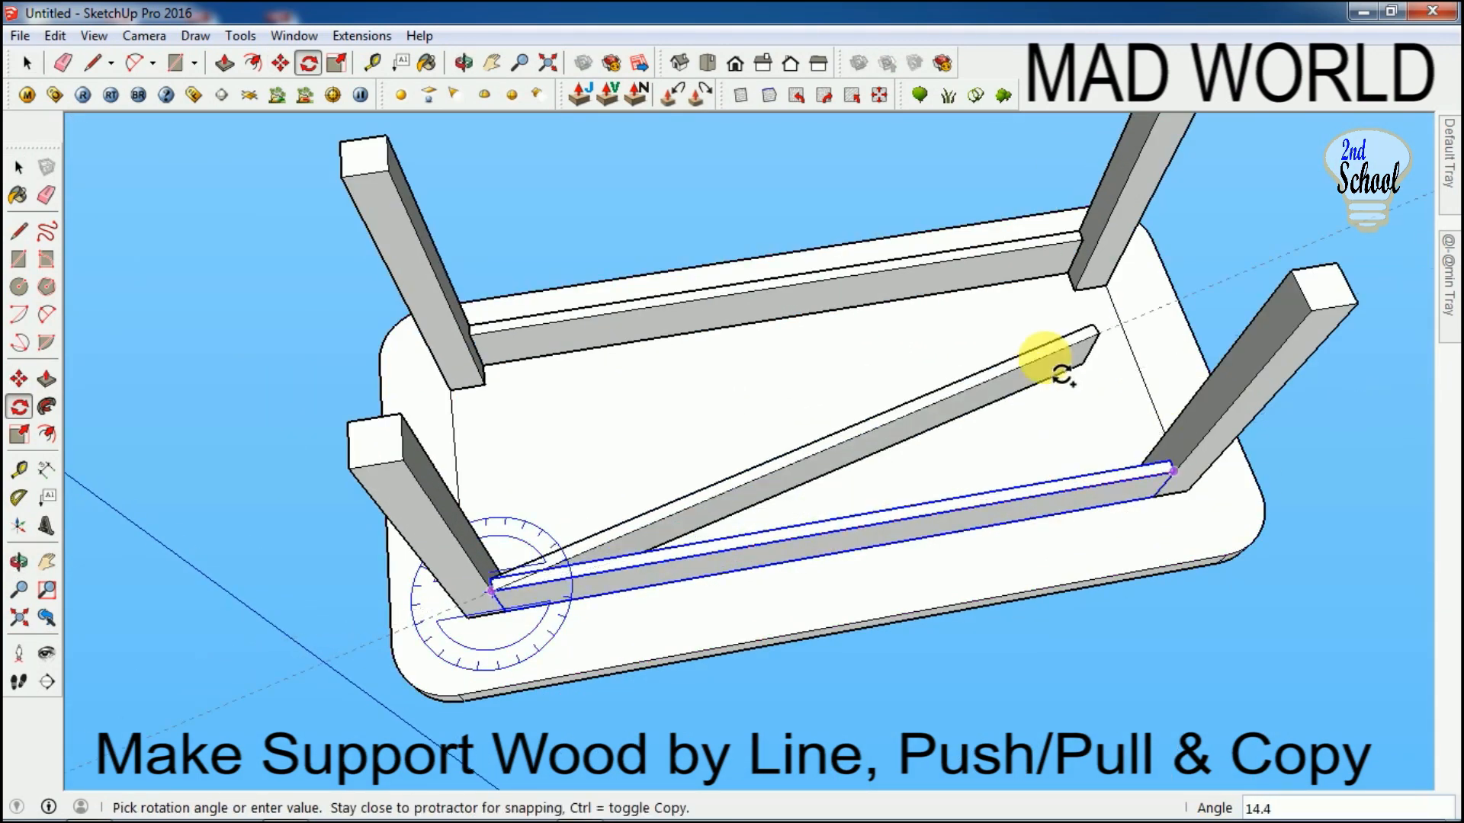
pyautogui.write('90')
pyautogui.press('Return')
# Move the rotated support 2" outward so it is flush with the outer faces of the short-side legs.
pyautogui.scroll(3, 484, 583)
pyautogui.moveTo(476, 573); pyautogui.dragTo(478, 509, button='middle')
pyautogui.press('m')
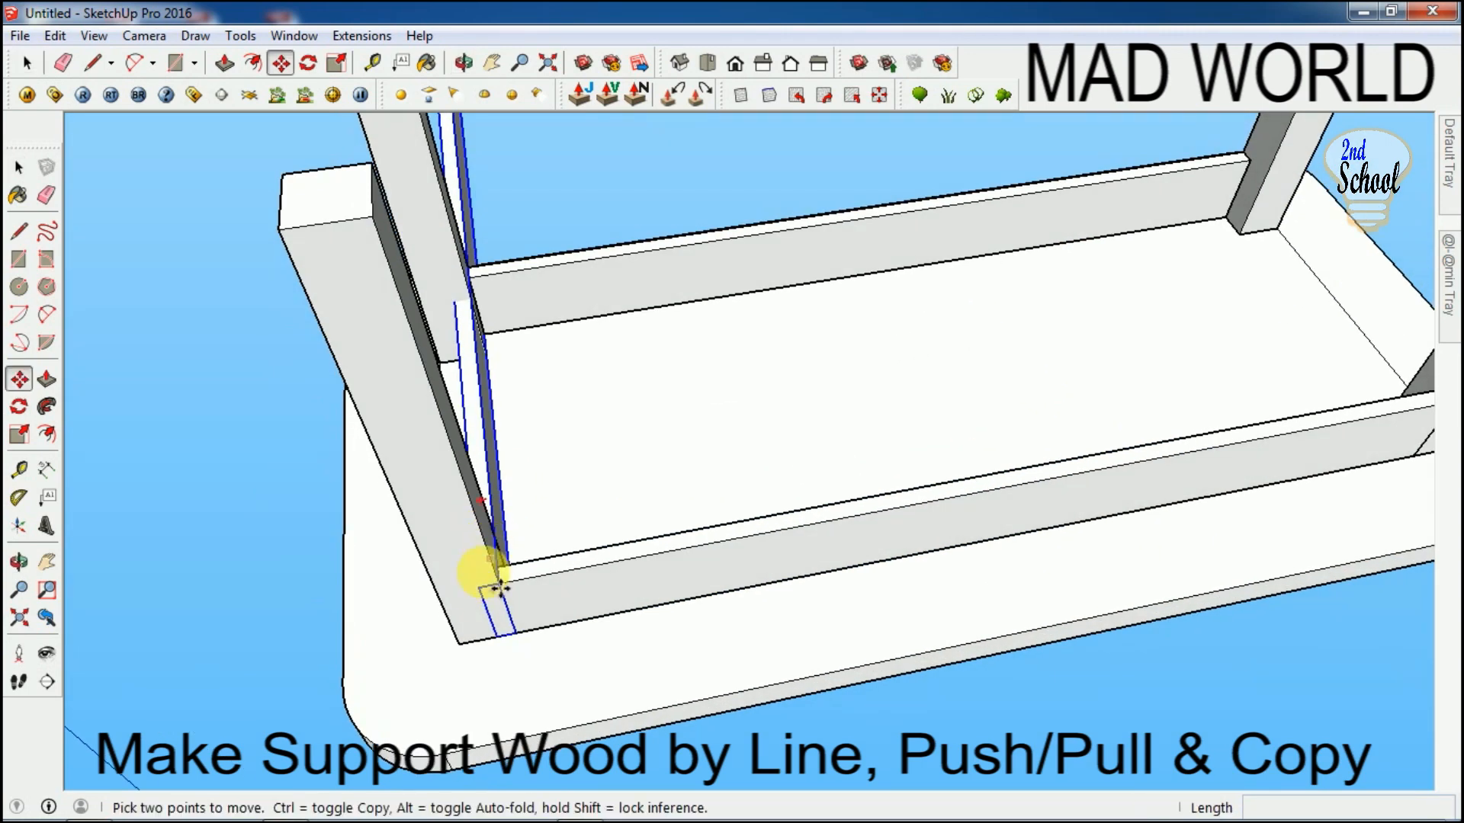
pyautogui.click(481, 587)
pyautogui.moveTo(467, 644); pyautogui.dragTo(983, 526, button='middle')
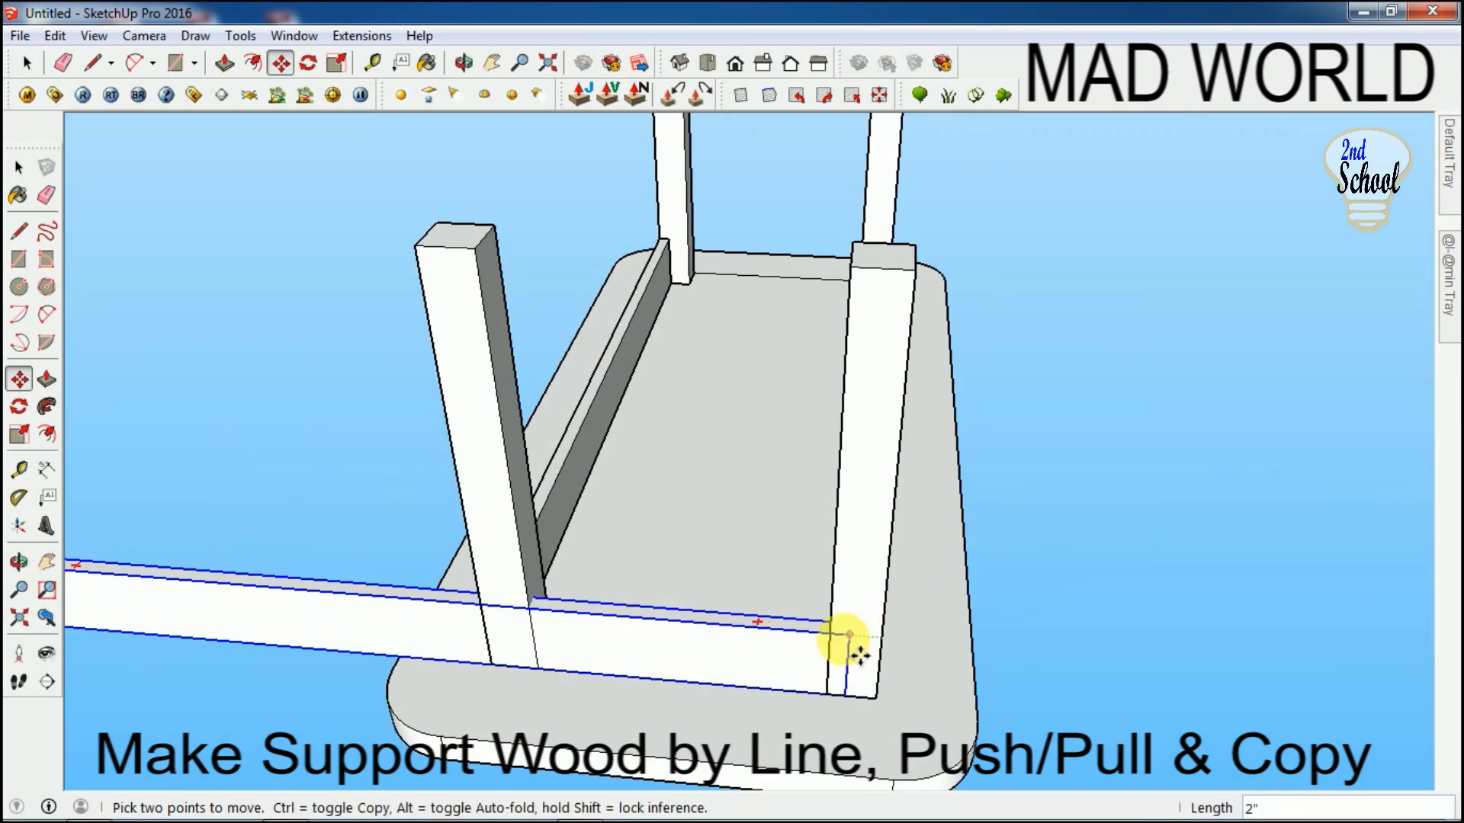
pyautogui.click(842, 641)
# Edit the rotated support group and Push/Pull its overhanging end back 3' to the leg.
pyautogui.scroll(-3, 842, 640)
pyautogui.moveTo(842, 640); pyautogui.dragTo(519, 633, button='middle')
pyautogui.rightClick(689, 663)
pyautogui.click(779, 363)
pyautogui.press('p')
pyautogui.click(698, 650)
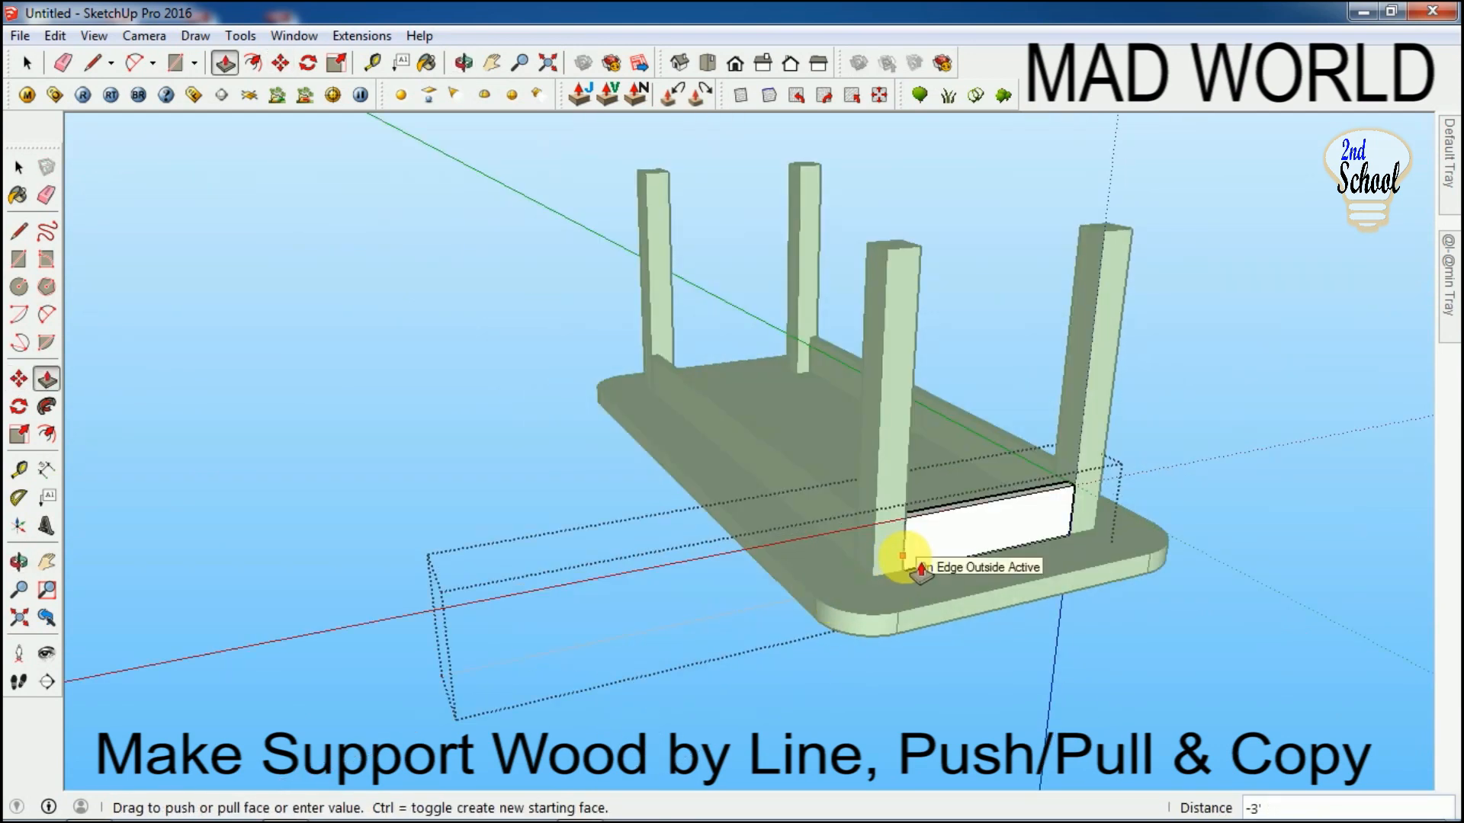
pyautogui.click(907, 572)
pyautogui.press('space')
pyautogui.click(577, 560)
# Copy the shortened support 4' 11" along the table's length to the opposite short side.
pyautogui.moveTo(577, 560); pyautogui.dragTo(1235, 709, button='middle')
pyautogui.click(943, 393)
pyautogui.scroll(3, 885, 484)
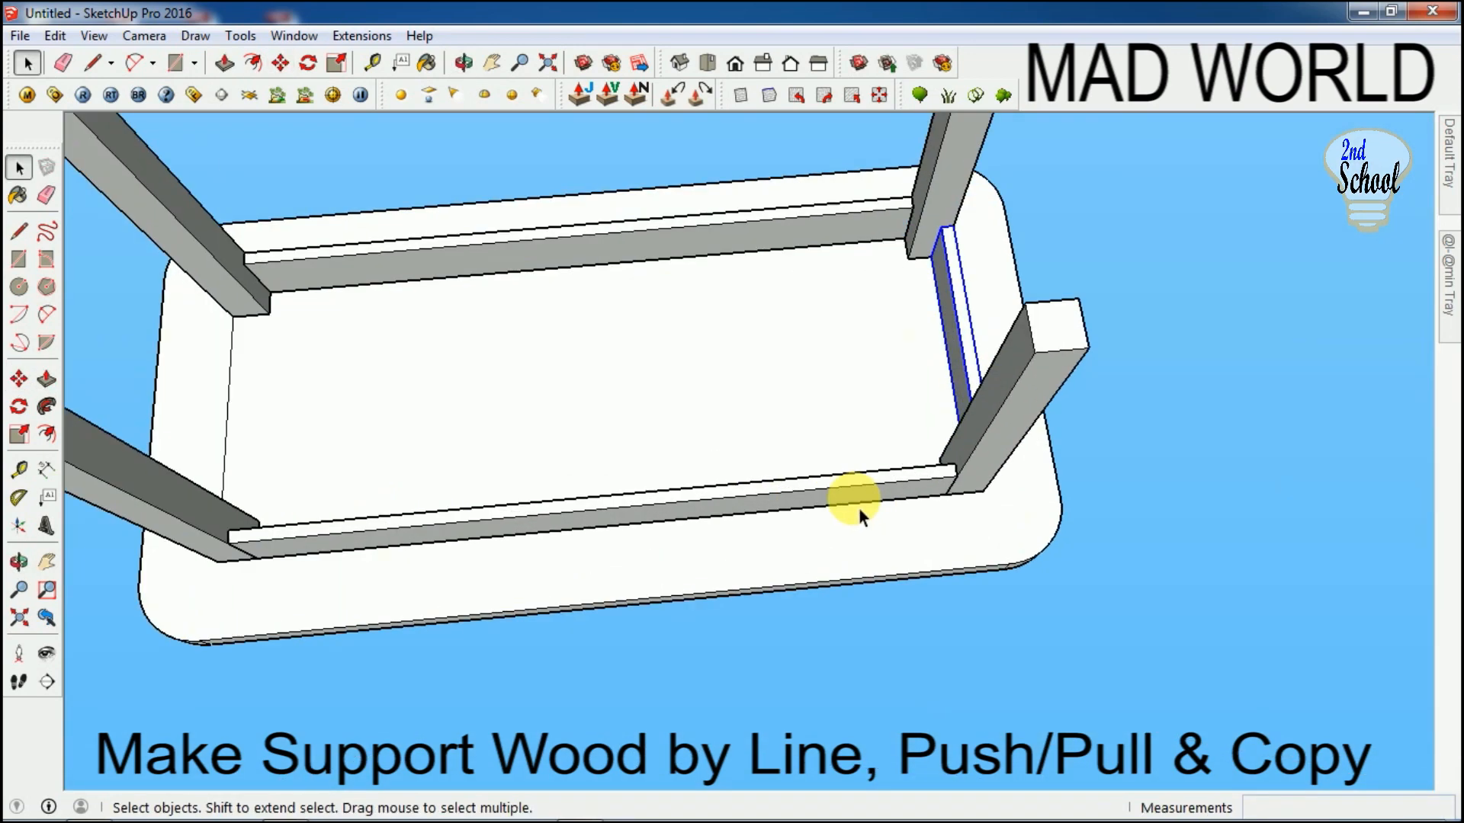
pyautogui.scroll(-3, 869, 462)
pyautogui.scroll(2, 904, 331)
pyautogui.scroll(-3, 904, 331)
pyautogui.press('m')
pyautogui.click(925, 304)
pyautogui.press('ctrl')
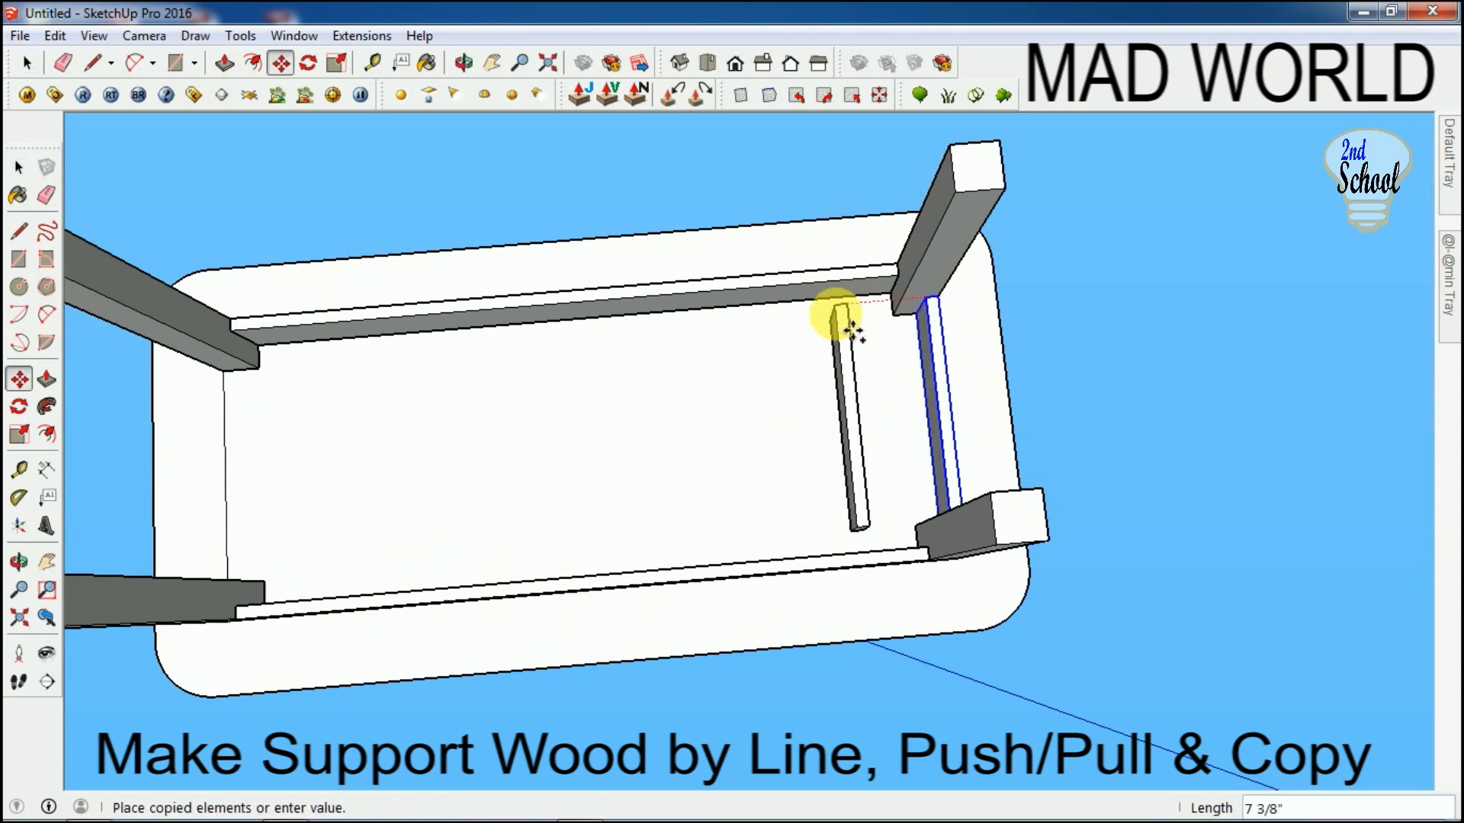
pyautogui.scroll(-2, 840, 317)
pyautogui.scroll(-2, 828, 389)
pyautogui.click(386, 326)
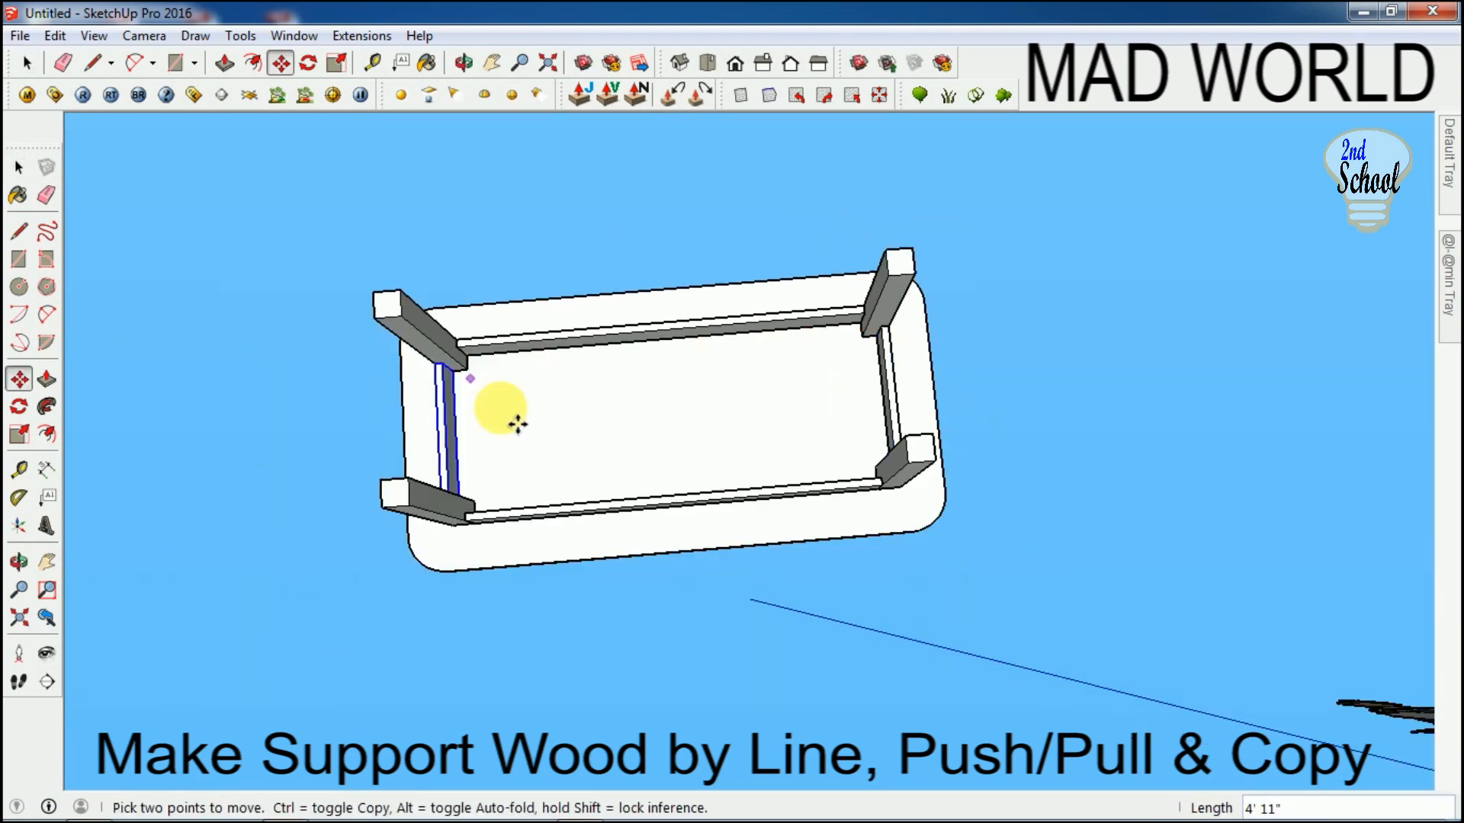
pyautogui.press('space')
# Create a new material and load 103-2.jpg from the Texture > Wood folder as its texture image.
pyautogui.moveTo(616, 419); pyautogui.dragTo(644, 359, button='middle')
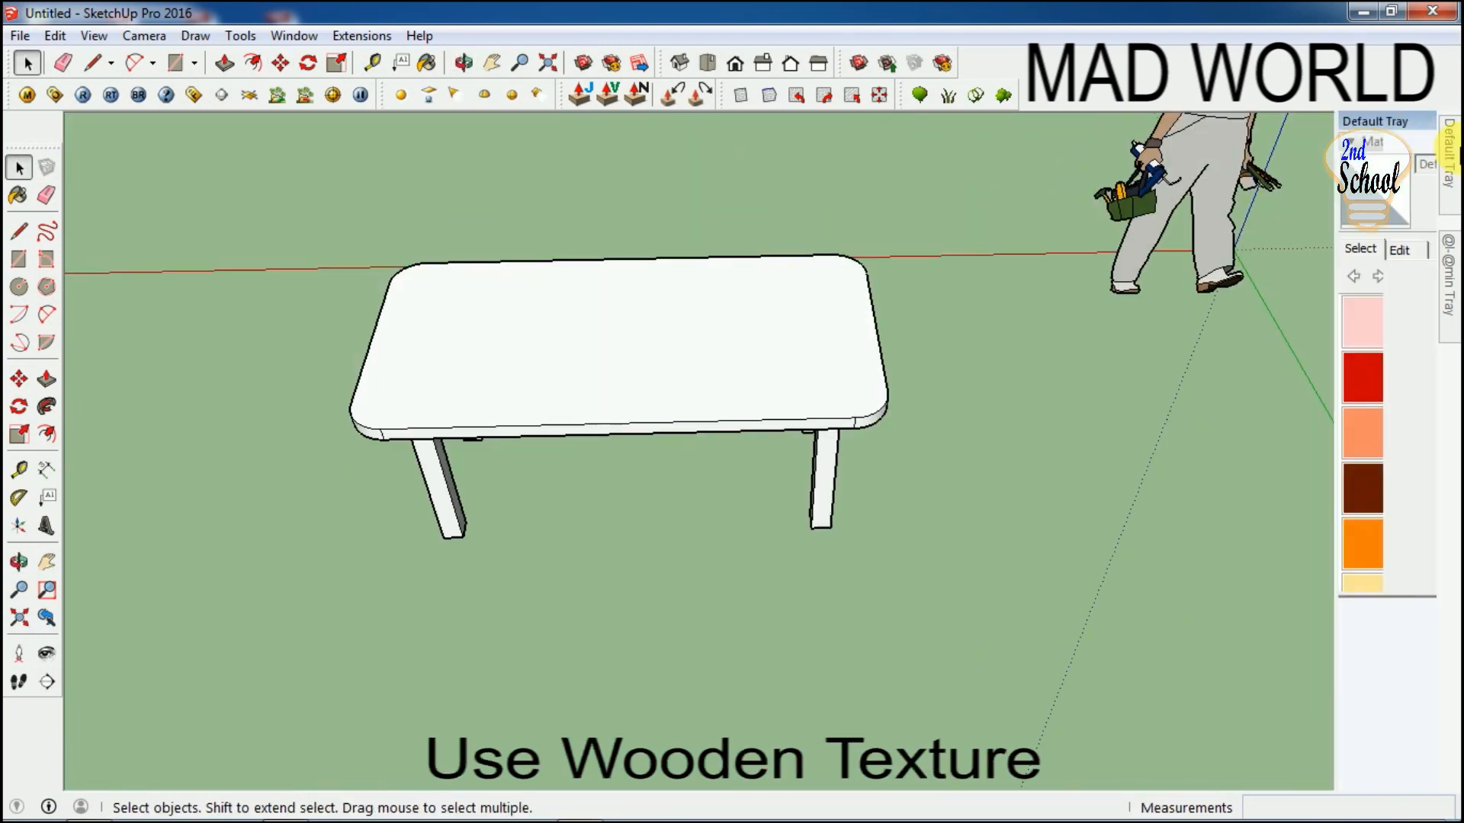
pyautogui.click(1422, 192)
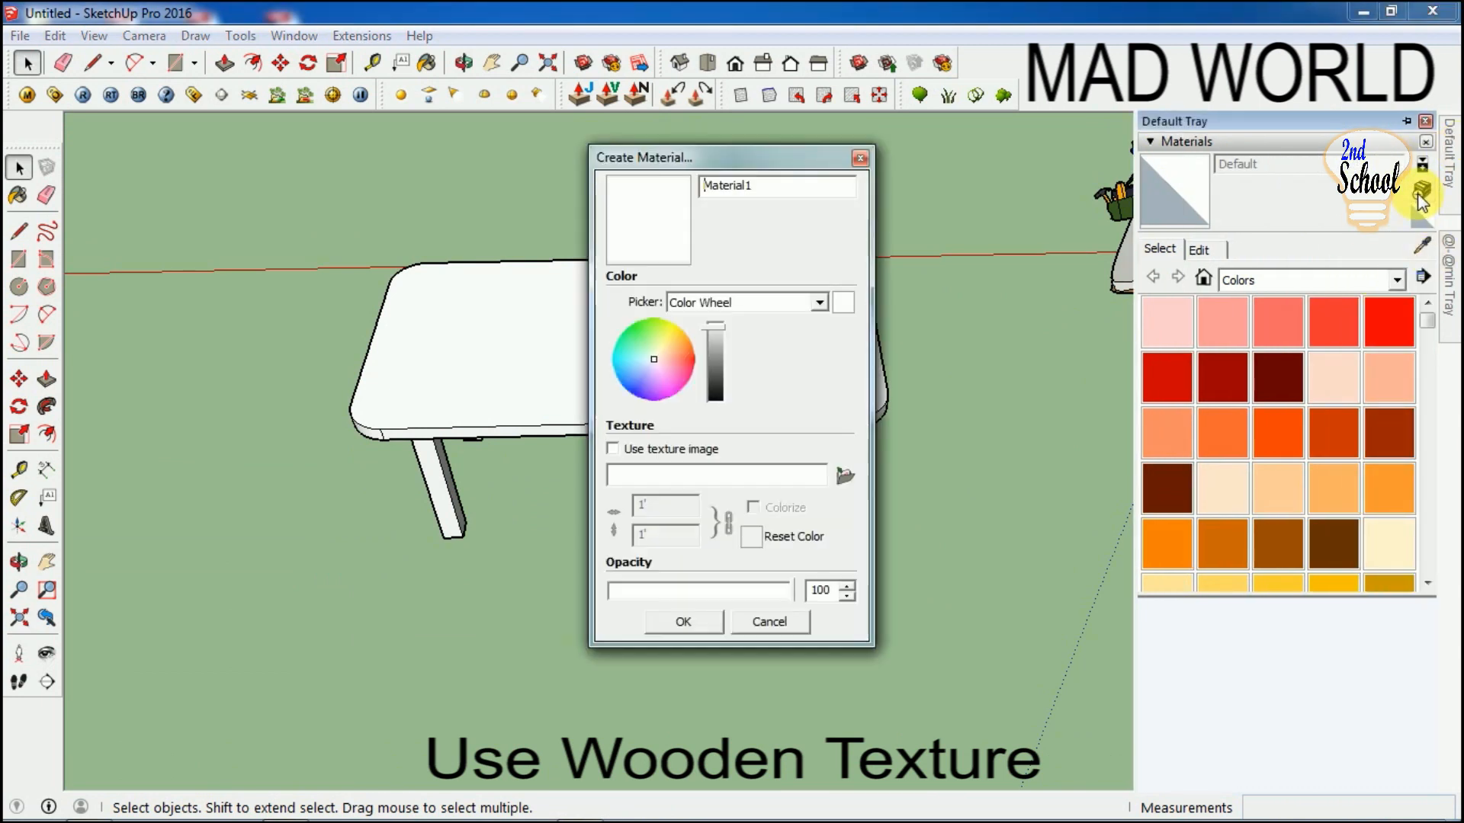
pyautogui.click(845, 478)
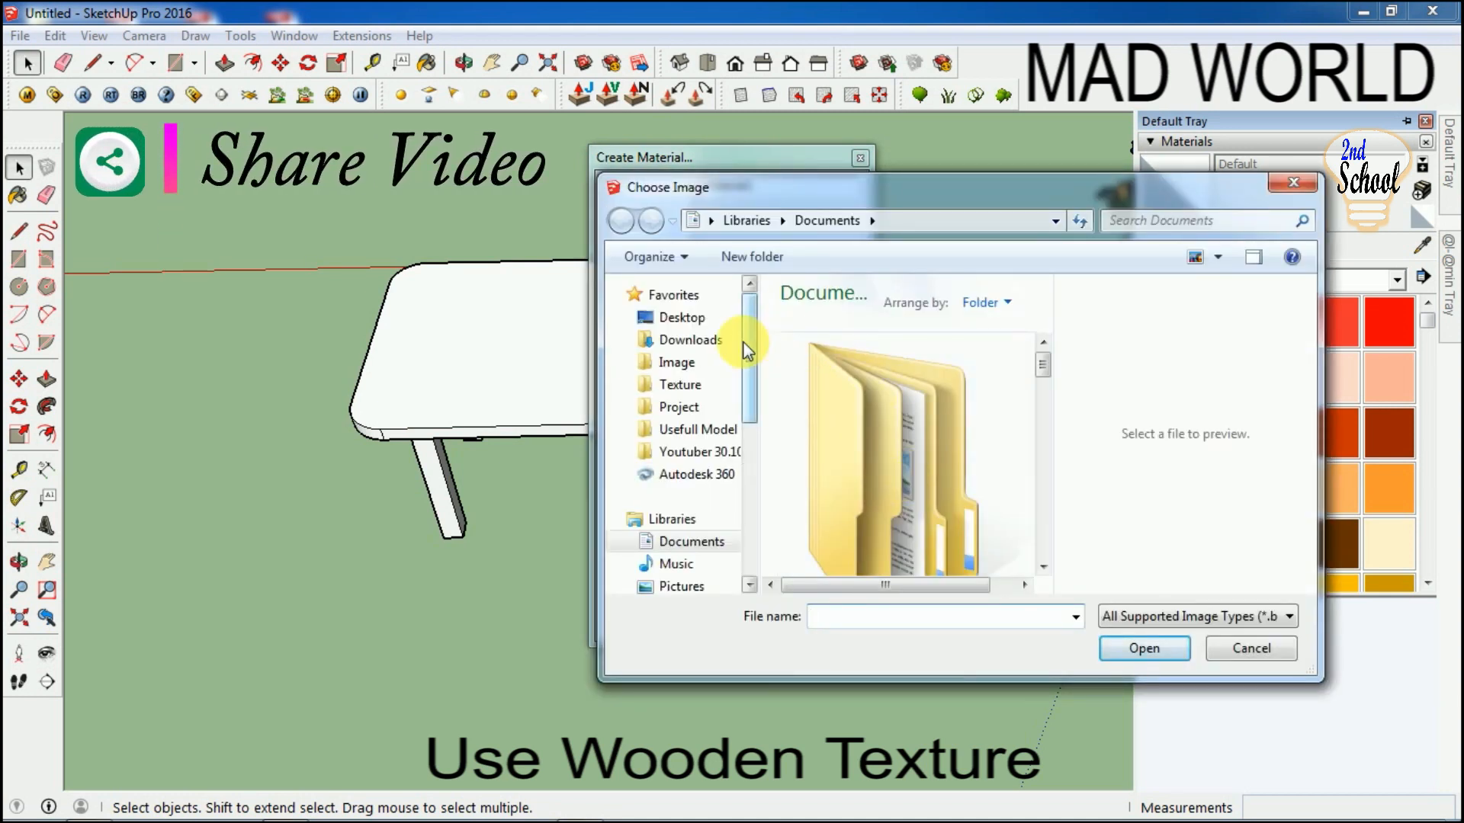
pyautogui.click(678, 384)
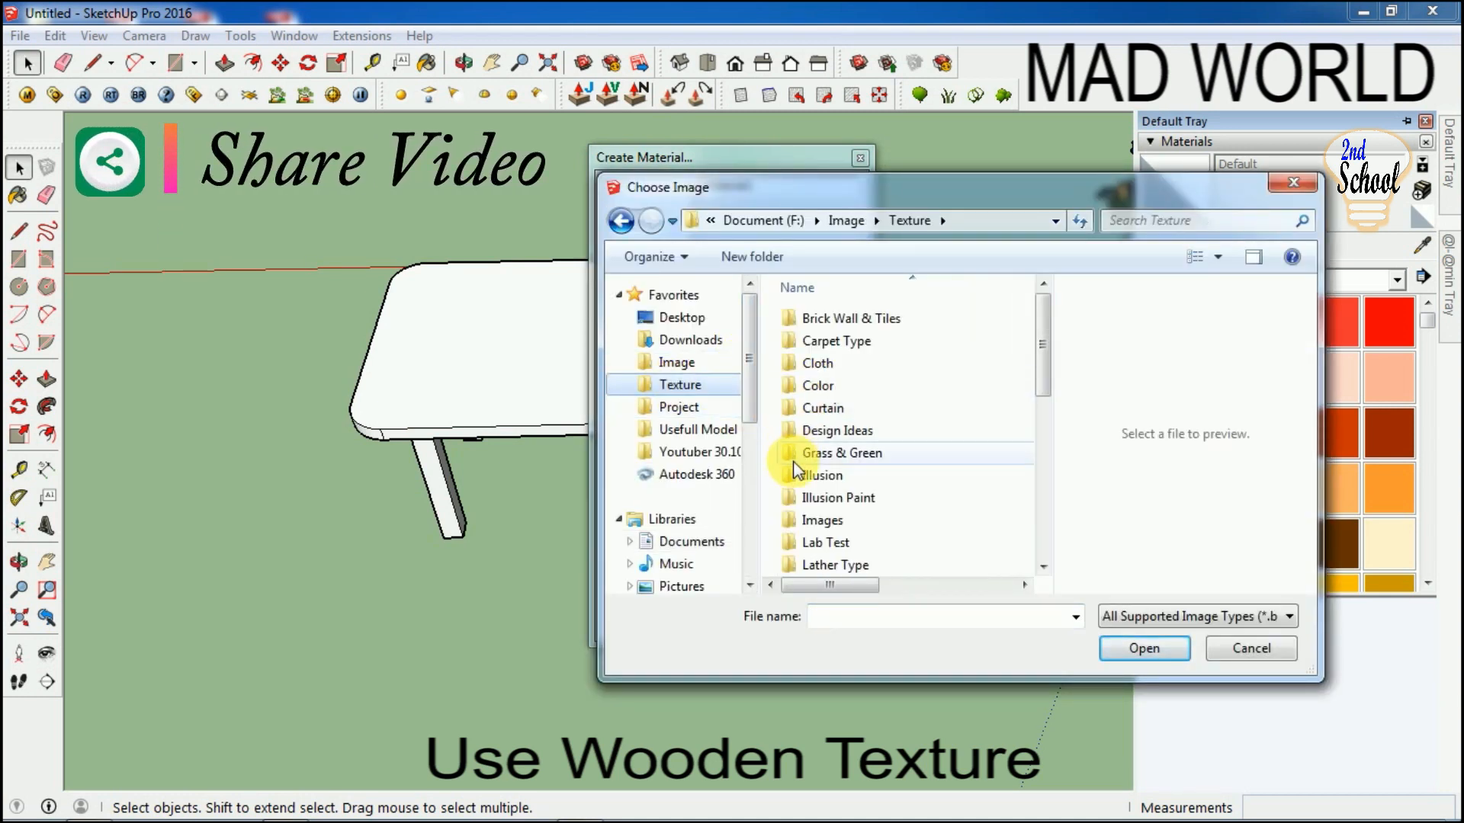
pyautogui.scroll(-6, 790, 453)
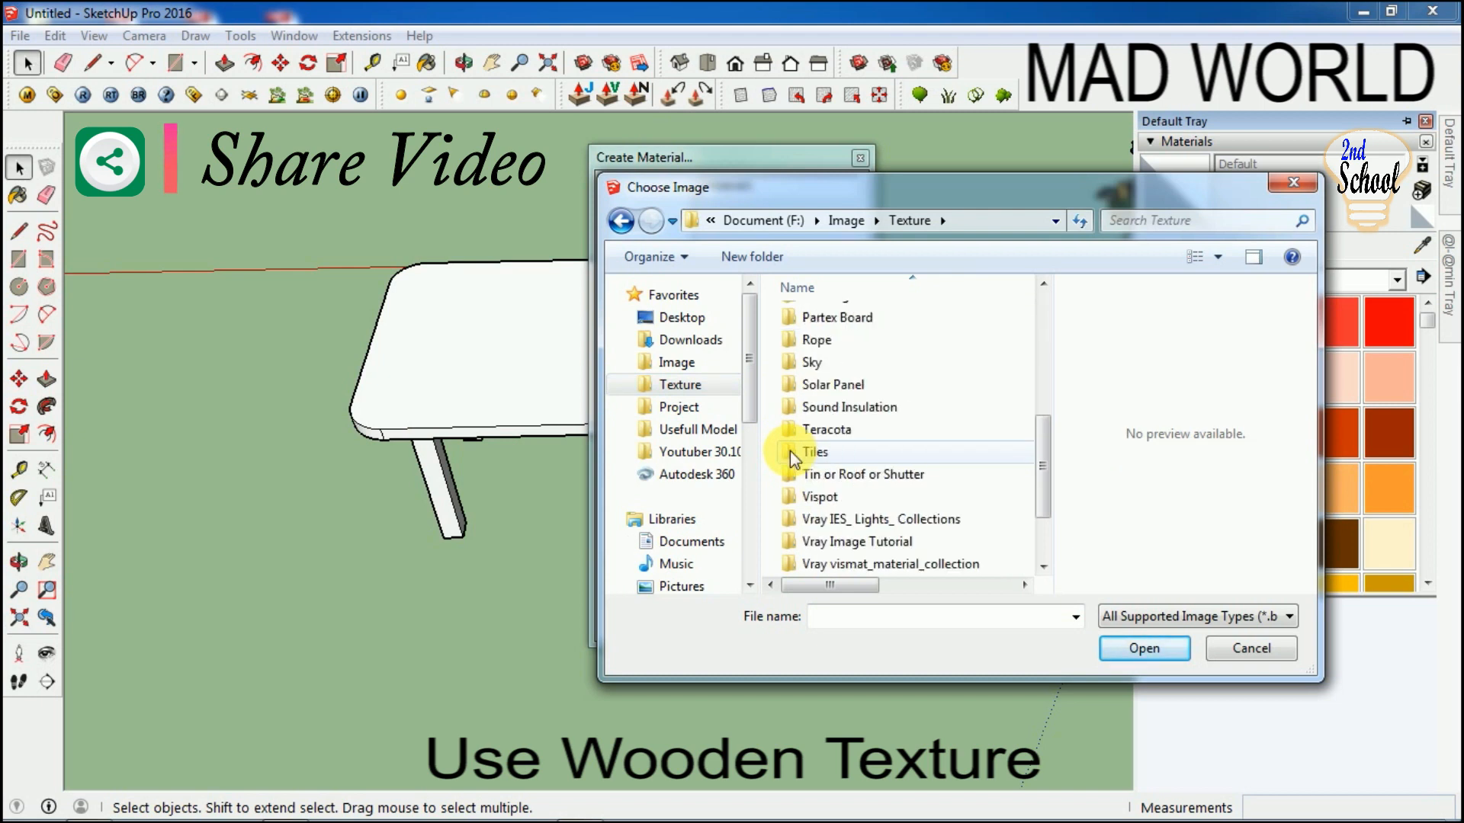
pyautogui.scroll(-1, 790, 451)
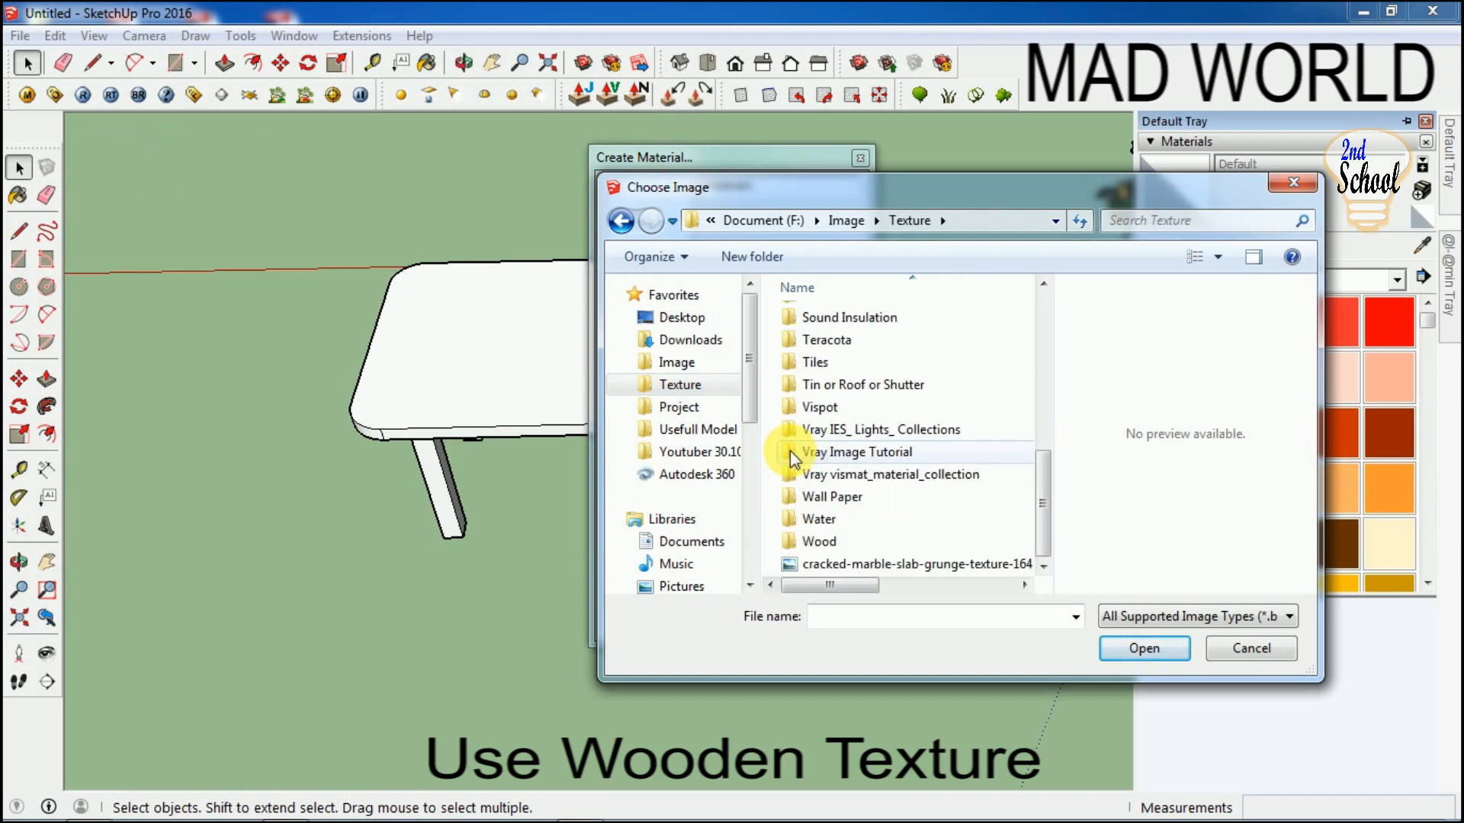
pyautogui.doubleClick(792, 545)
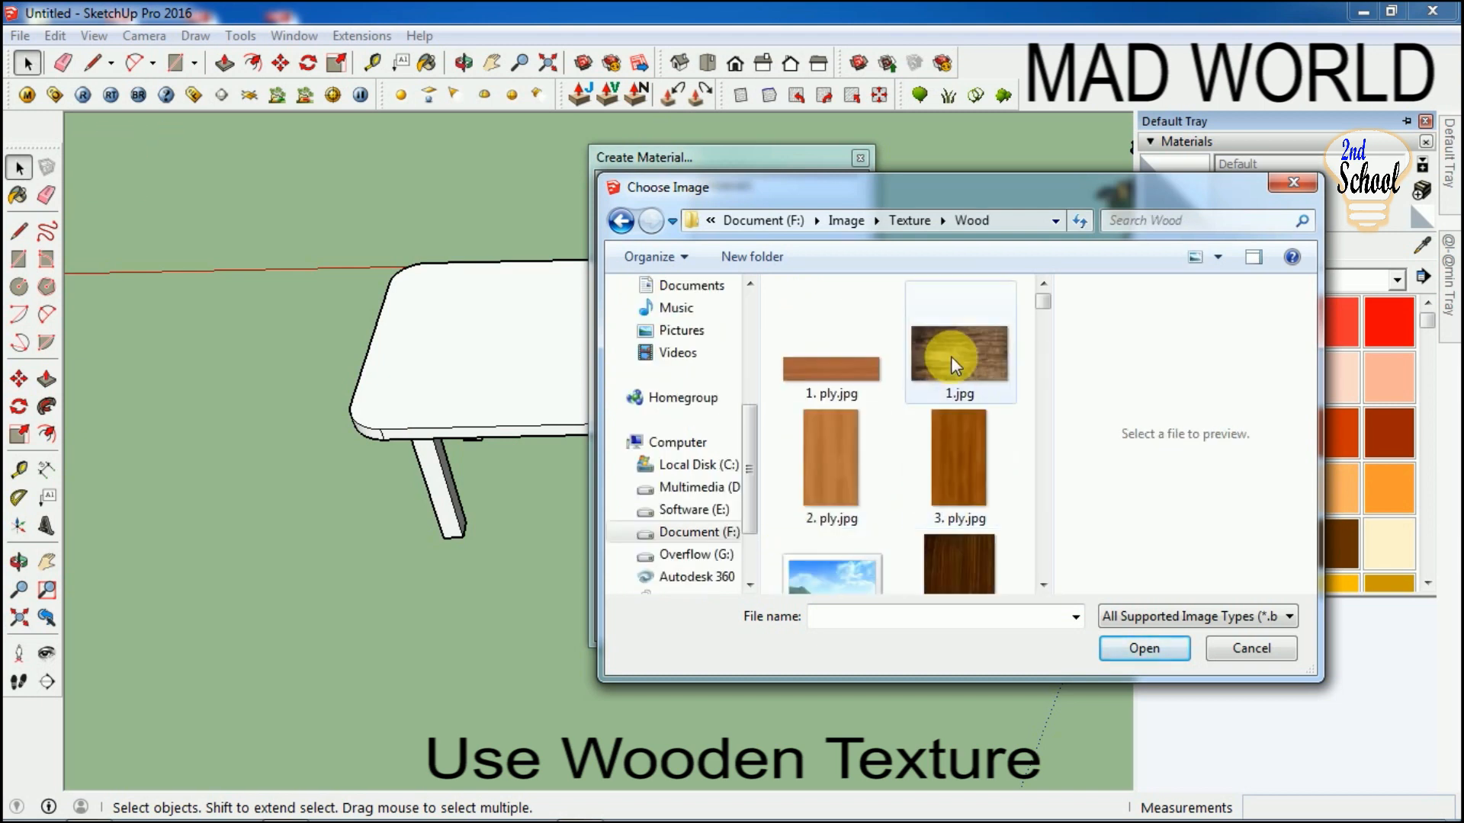
pyautogui.click(950, 355)
pyautogui.scroll(-8, 950, 356)
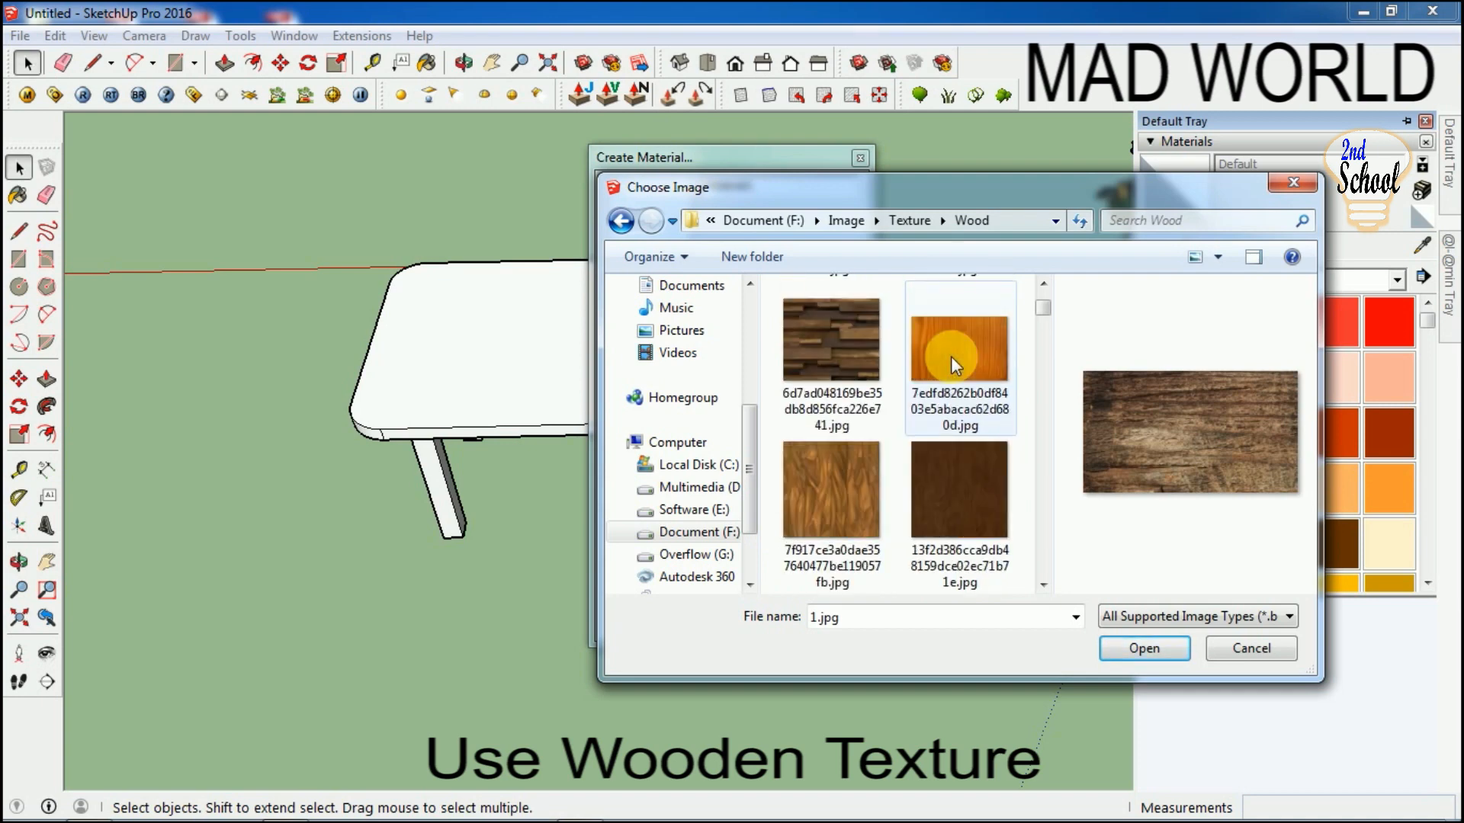
pyautogui.scroll(-1, 949, 355)
pyautogui.click(823, 467)
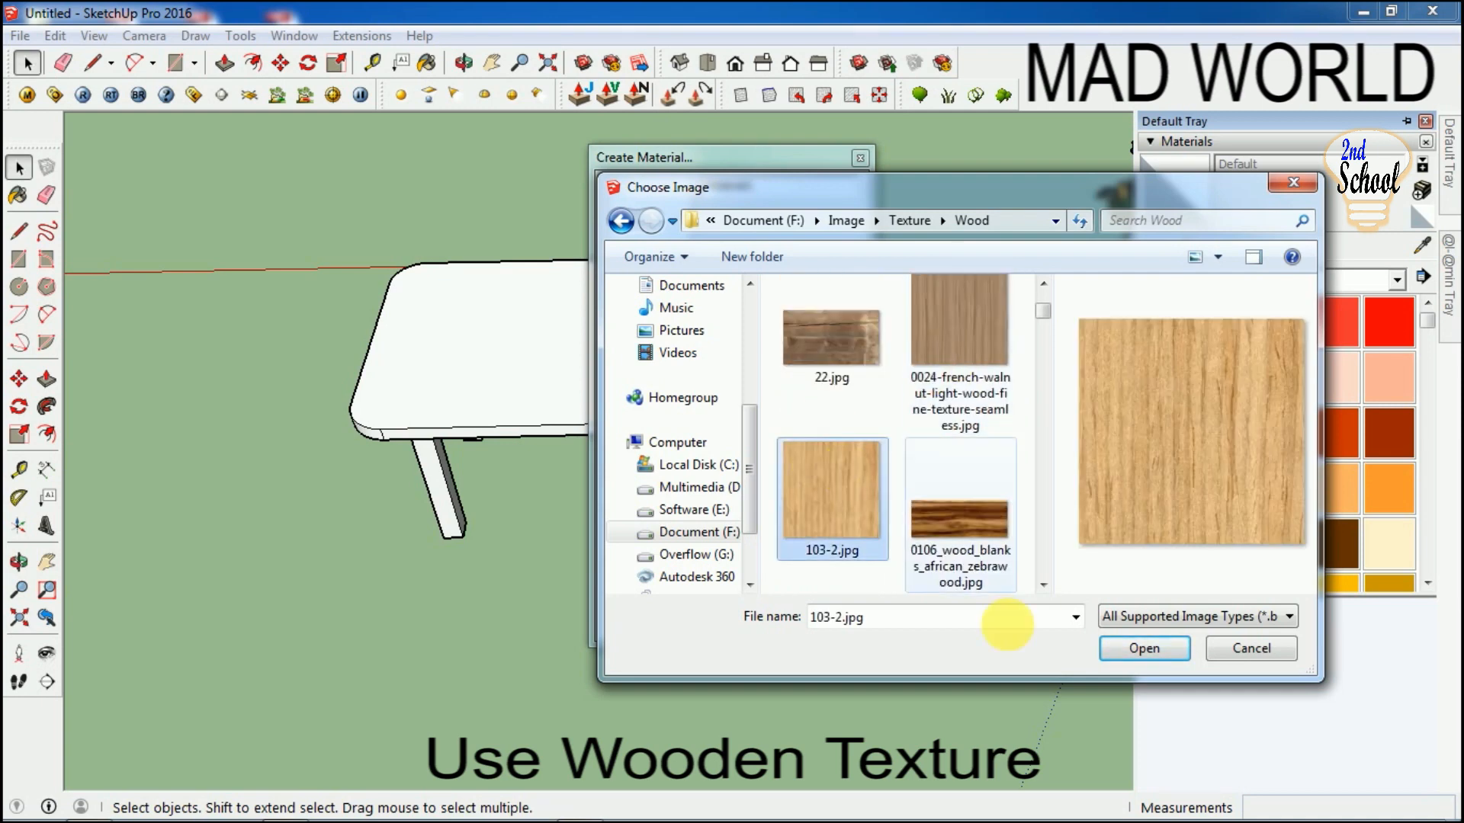
pyautogui.click(1114, 649)
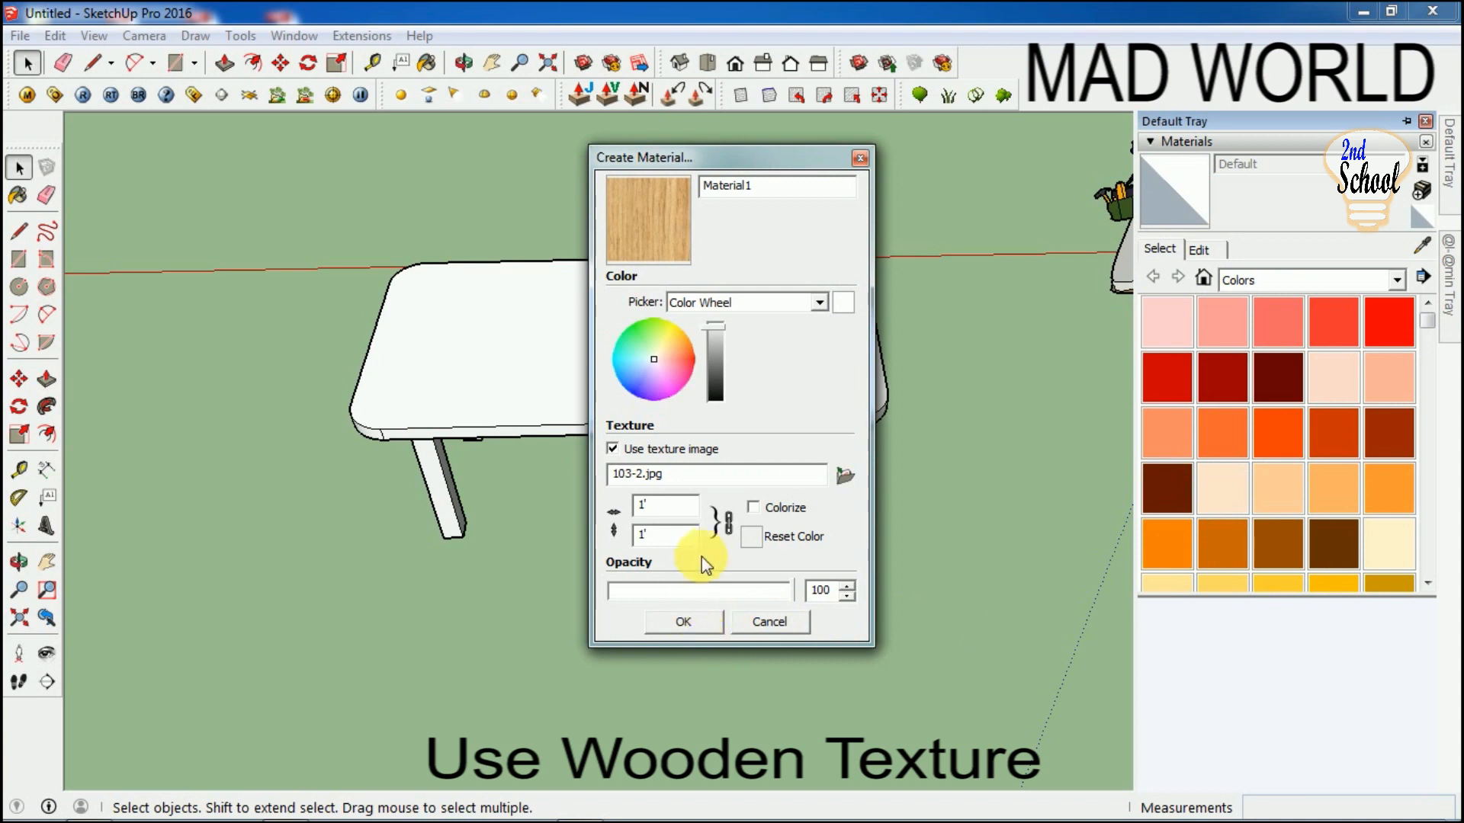
# Unlock the texture's aspect ratio, set its width and height to 4' each and save the material.
pyautogui.click(728, 526)
pyautogui.moveTo(669, 537); pyautogui.dragTo(611, 537)
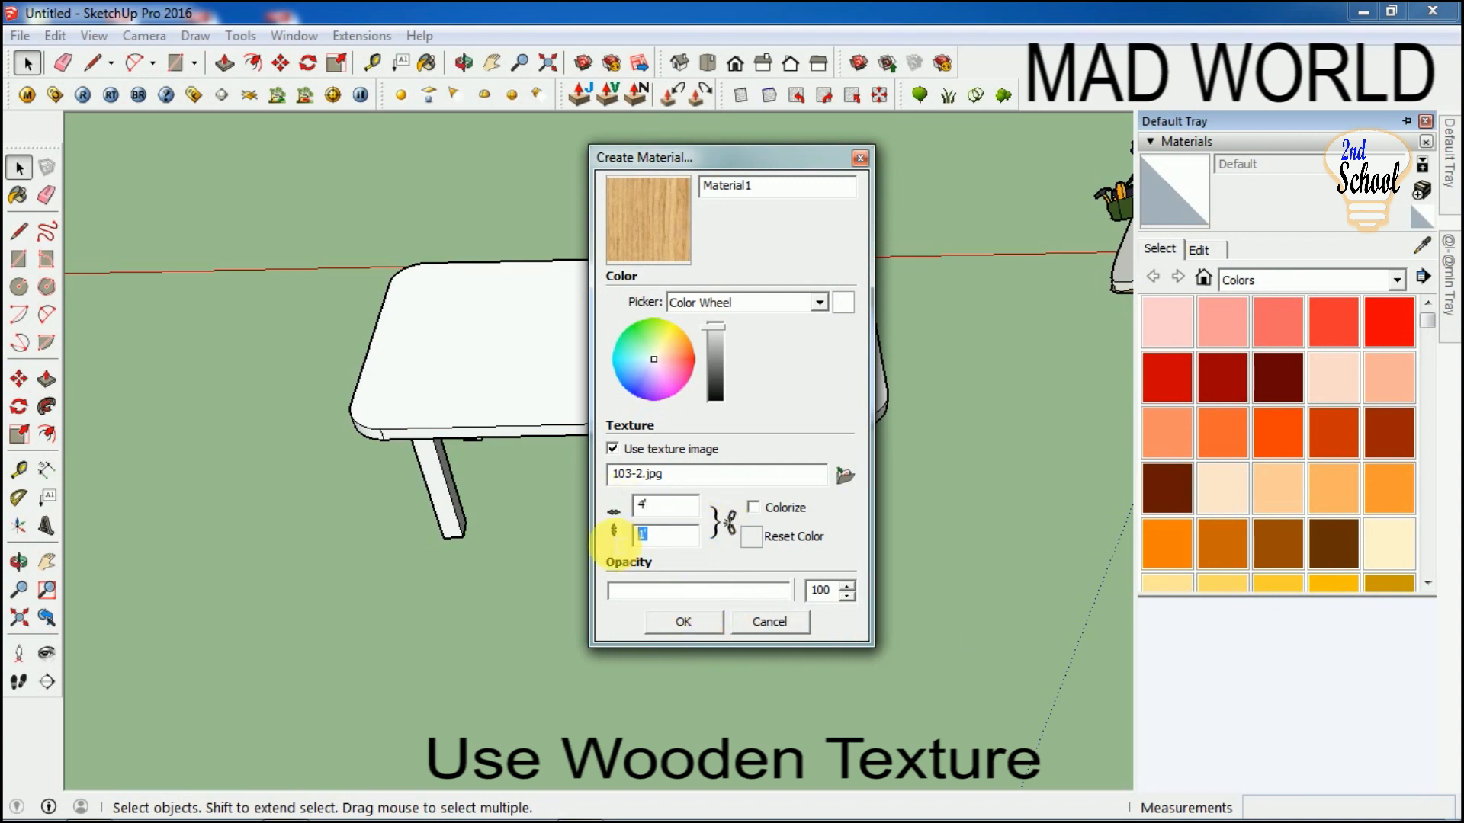
pyautogui.write("4'")
pyautogui.click(683, 623)
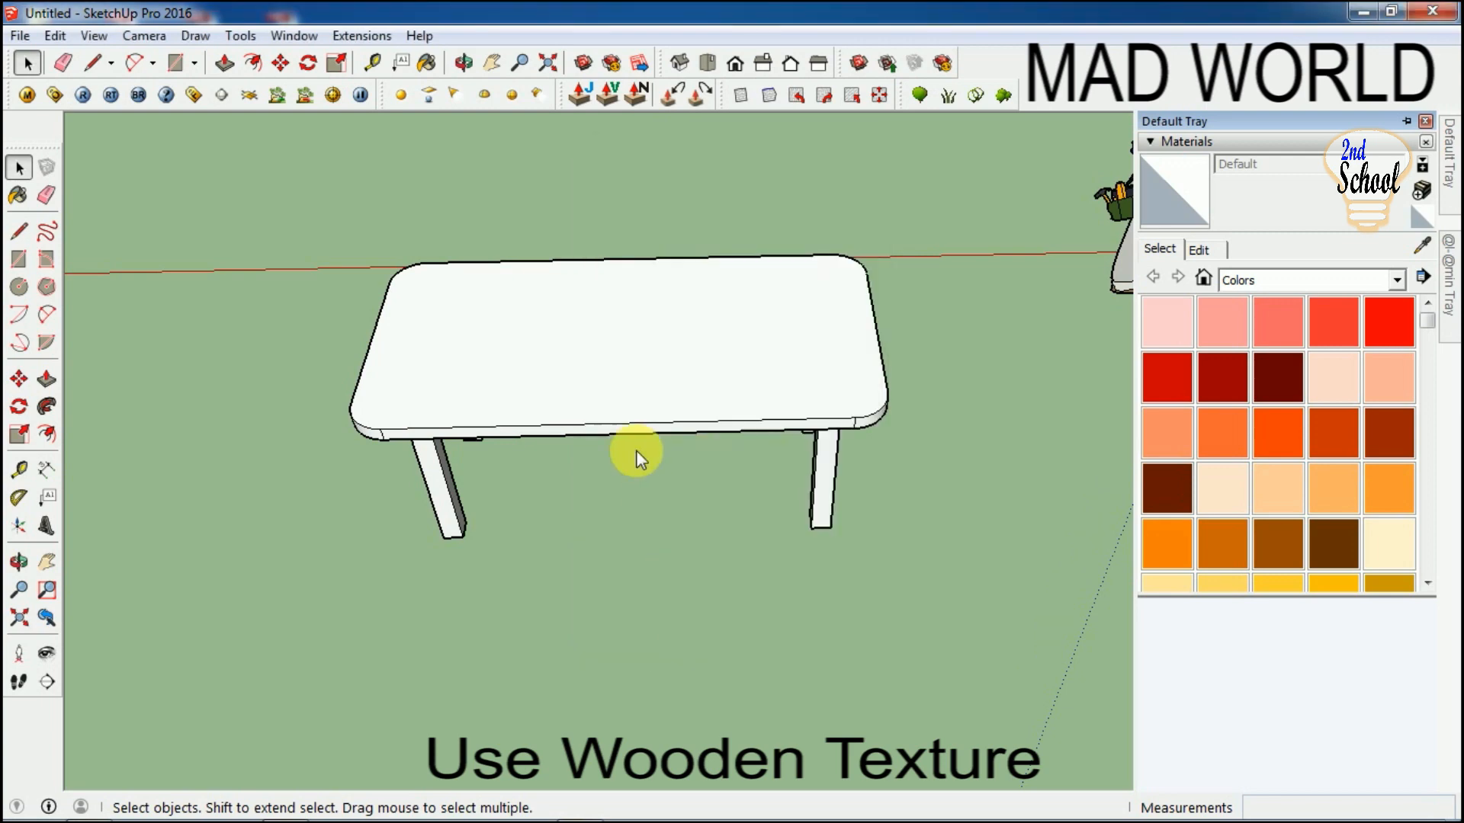
# Paint the tabletop, one long support and three of the legs with the new wood material.
pyautogui.press('b')
pyautogui.scroll(3, 663, 390)
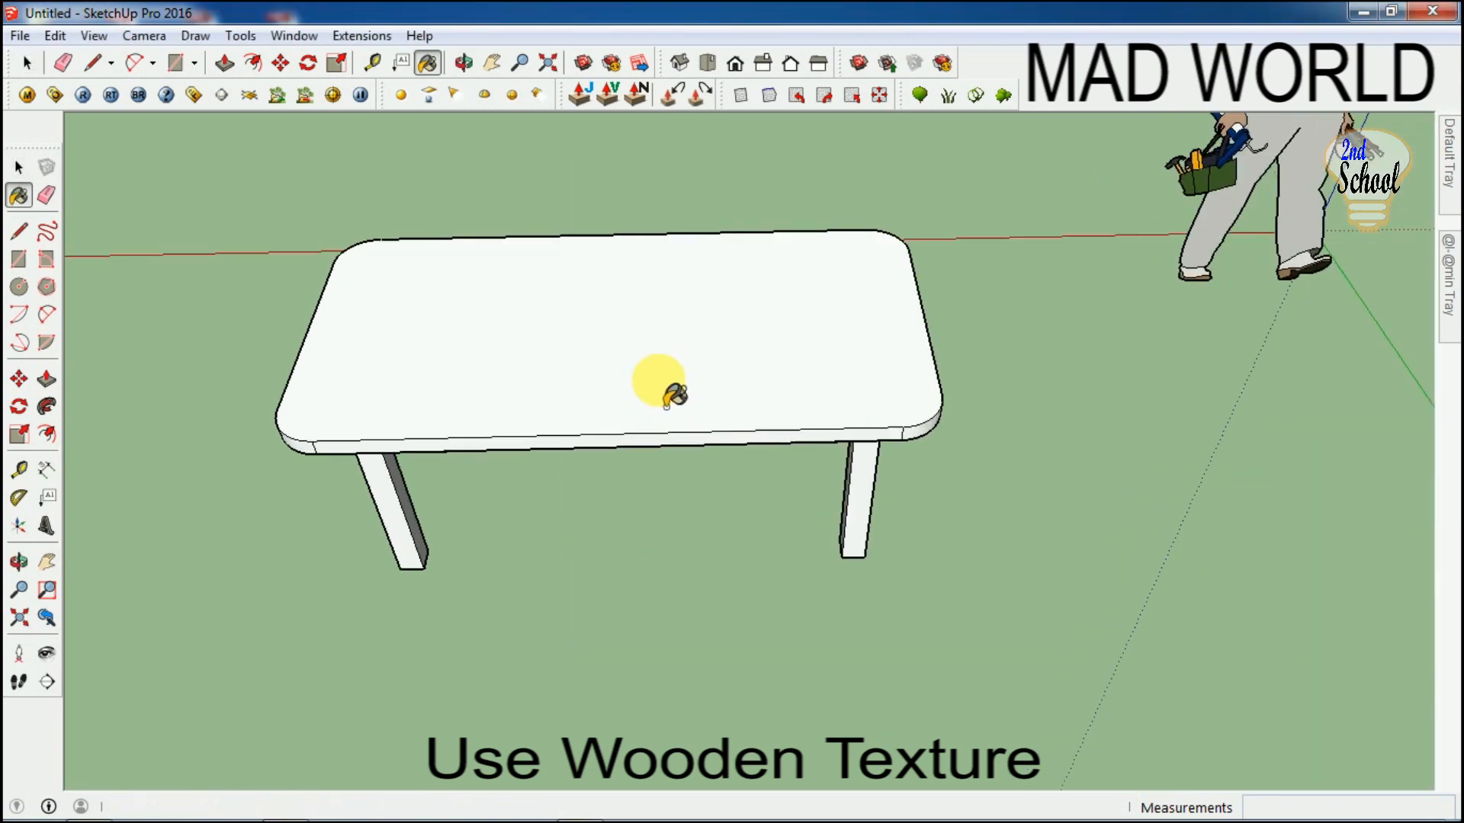
pyautogui.click(670, 389)
pyautogui.moveTo(670, 389)
pyautogui.mouseDown(button='middle')
pyautogui.moveTo(605, 411)
pyautogui.moveTo(535, 297)
pyautogui.moveTo(408, 366)
pyautogui.mouseUp(button='middle')
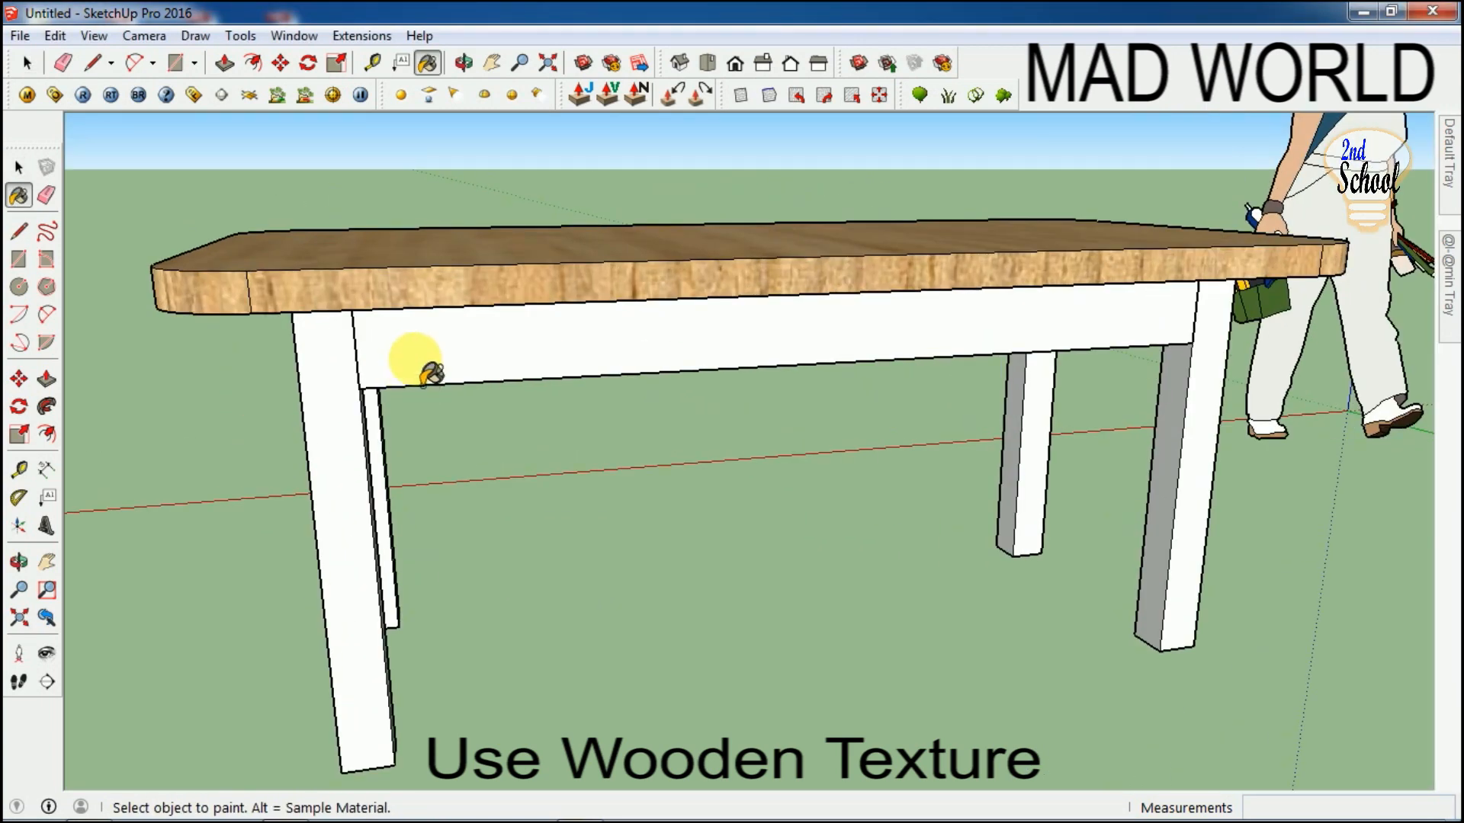
pyautogui.click(409, 366)
pyautogui.click(335, 458)
pyautogui.click(1016, 477)
pyautogui.click(1170, 519)
# Paint the remaining leg and the remaining support boards with the same wood material.
pyautogui.moveTo(991, 462); pyautogui.dragTo(751, 386, button='middle')
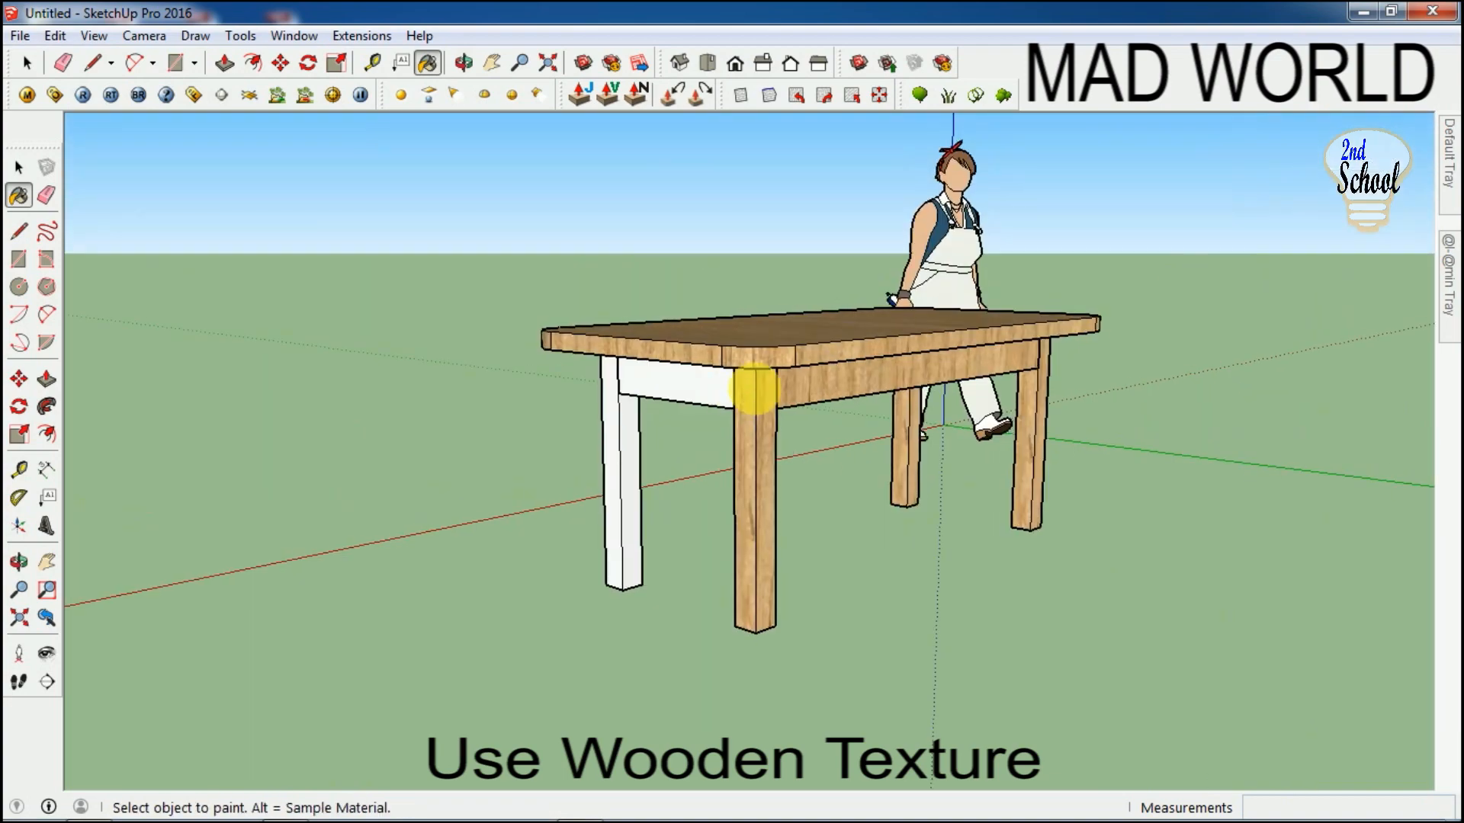
pyautogui.moveTo(620, 458); pyautogui.dragTo(720, 396, button='middle')
pyautogui.click(837, 412)
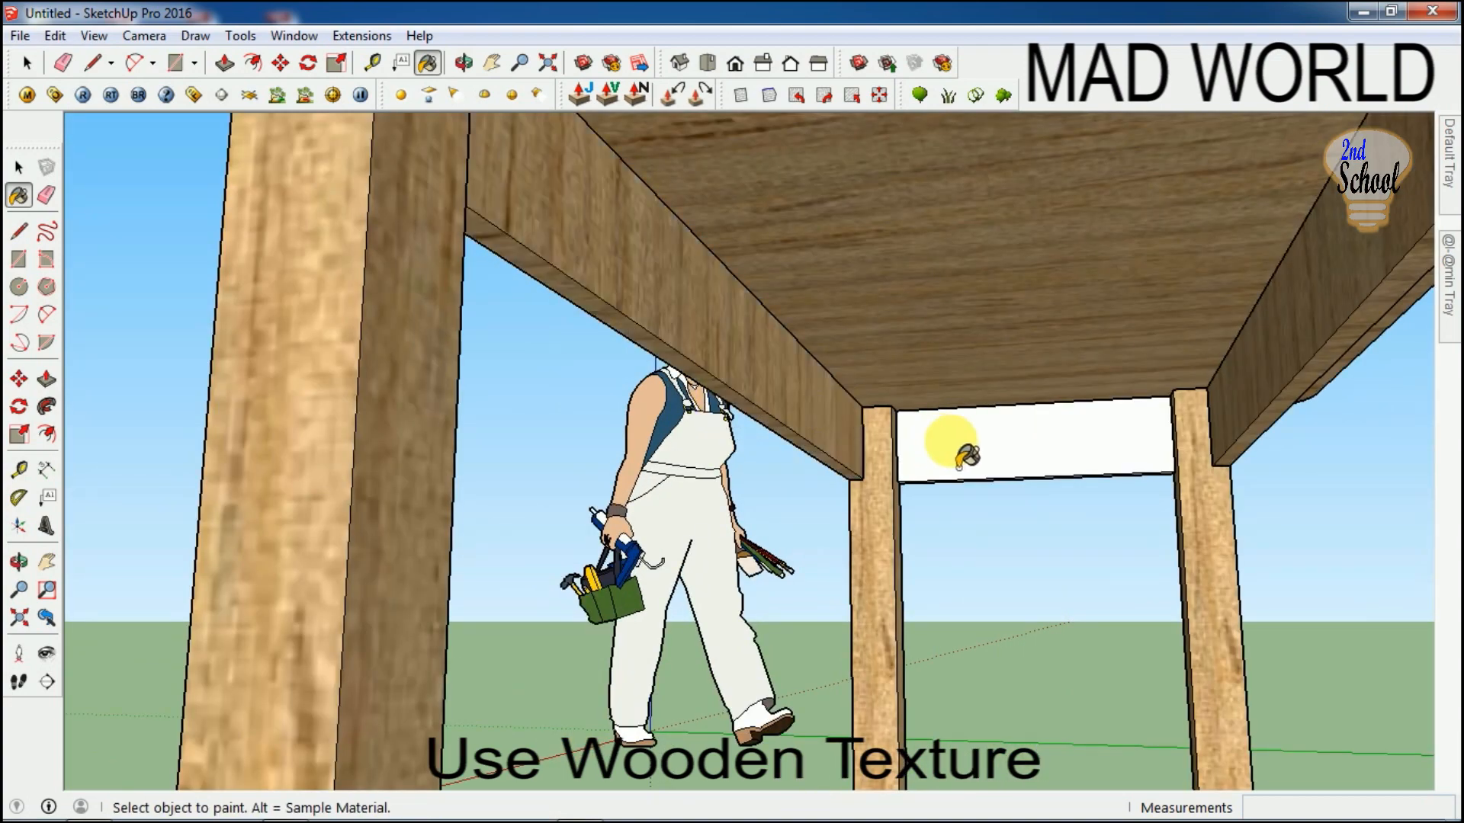
pyautogui.click(953, 444)
# Frame the whole table from above one corner and render the view with V-Ray's default settings.
pyautogui.moveTo(953, 444)
pyautogui.mouseDown(button='middle')
pyautogui.moveTo(437, 712)
pyautogui.moveTo(696, 621)
pyautogui.moveTo(854, 495)
pyautogui.mouseUp(button='middle')
pyautogui.press('h')
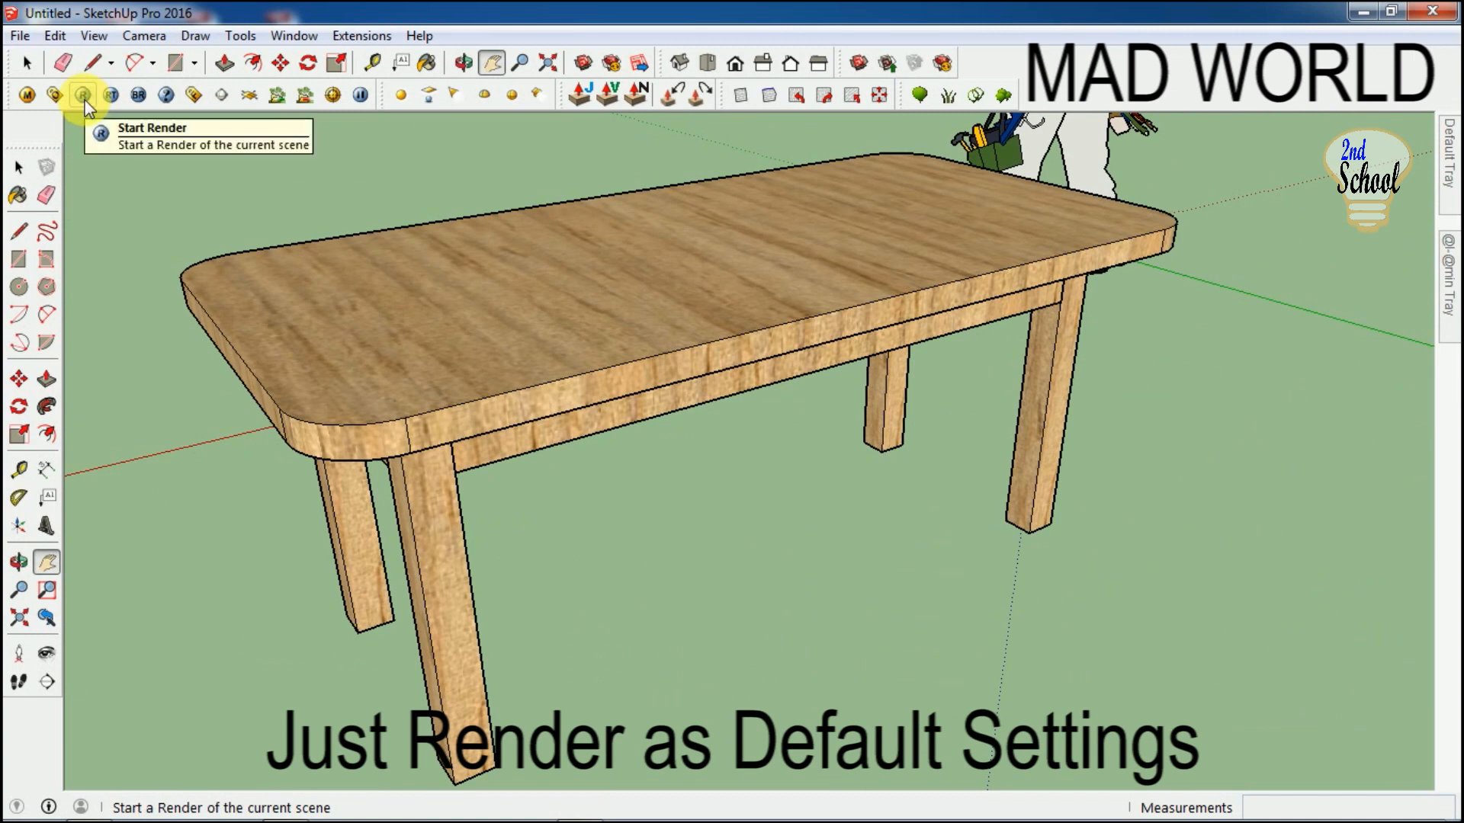
pyautogui.click(83, 96)
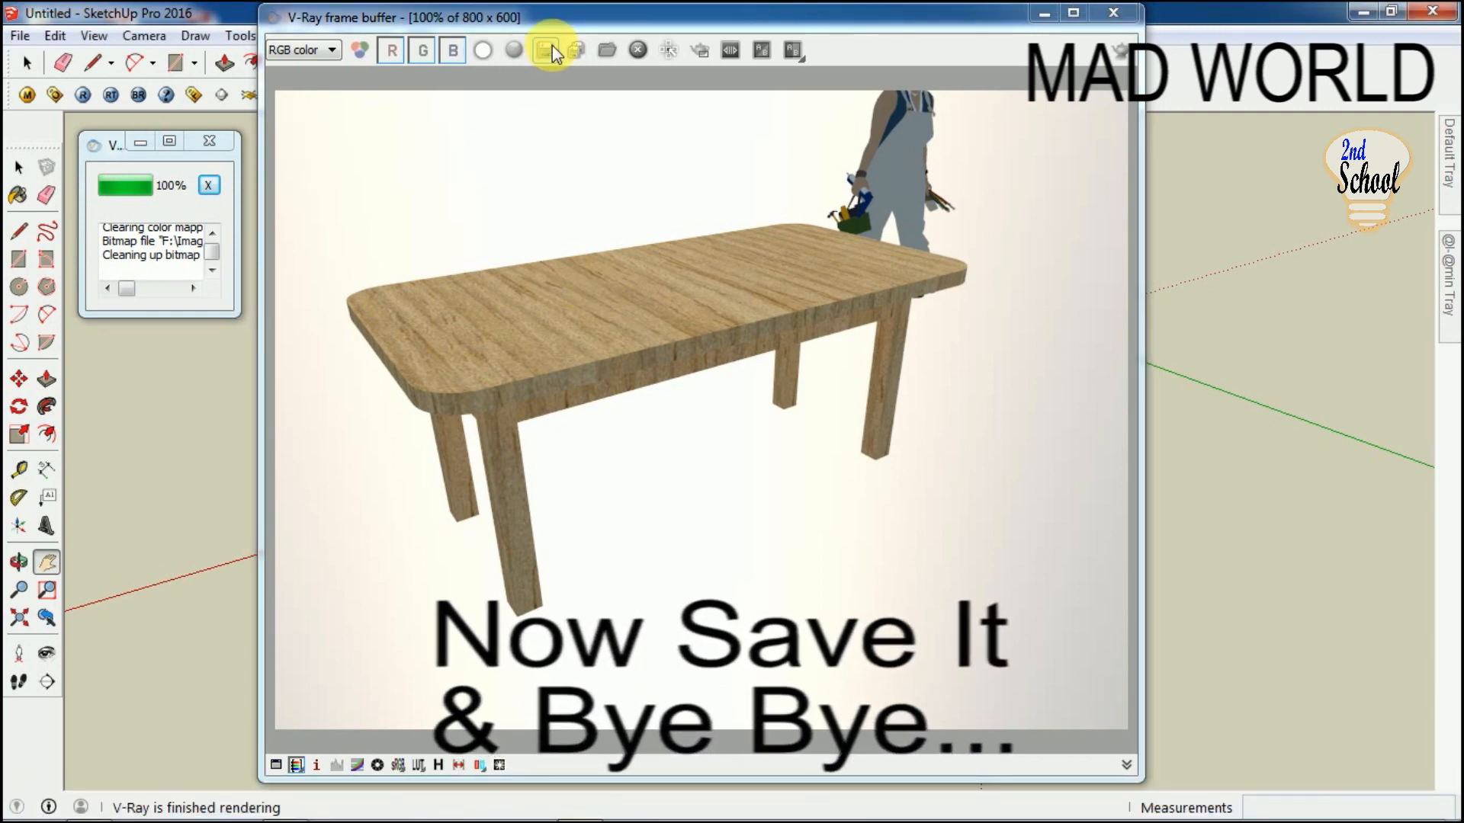
# Save the rendered image to the Desktop as a JPEG named table.
pyautogui.click(545, 50)
pyautogui.moveTo(435, 304); pyautogui.dragTo(436, 166)
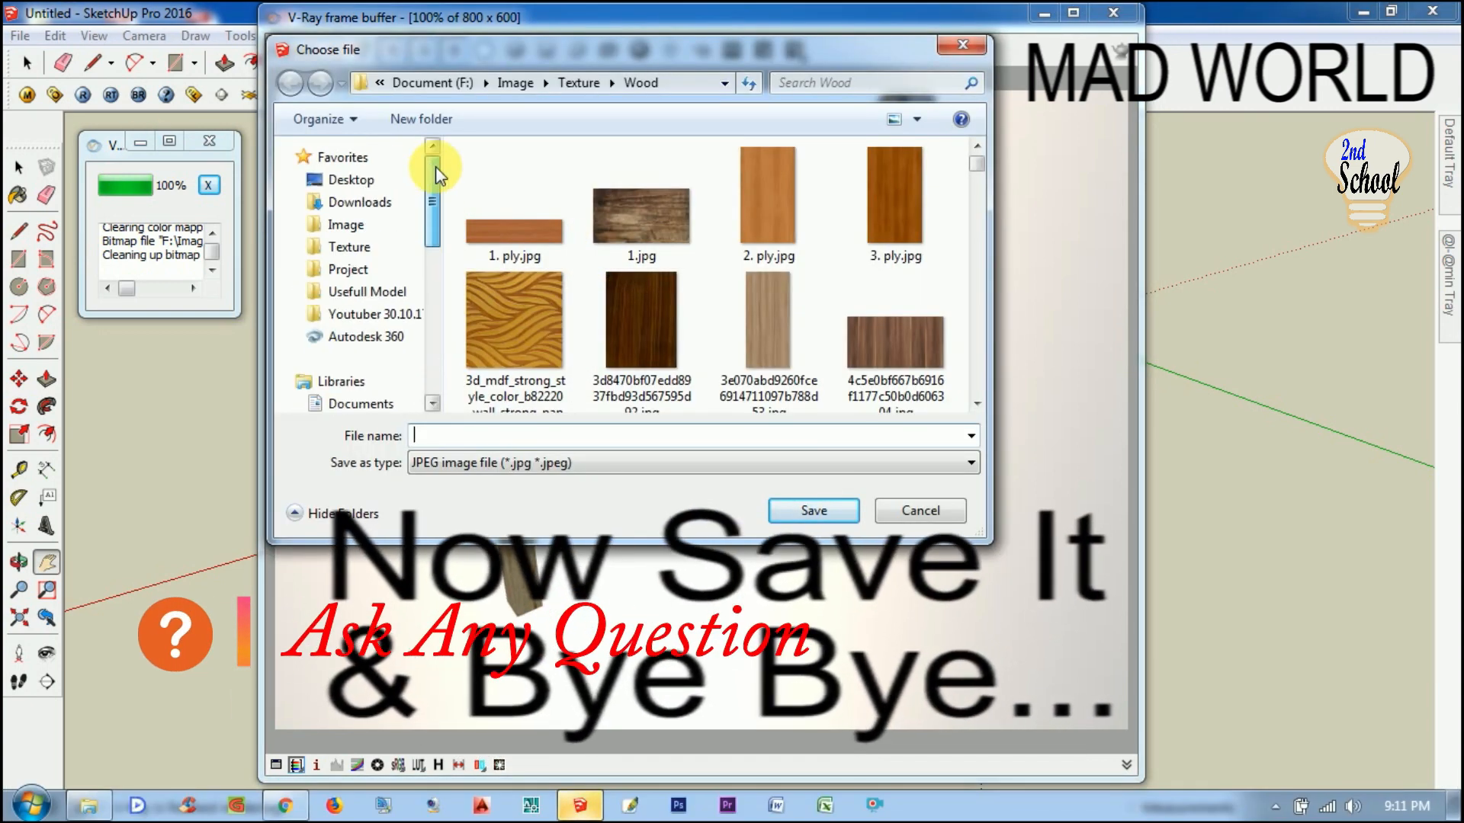
pyautogui.click(351, 180)
pyautogui.click(523, 436)
pyautogui.write('table')
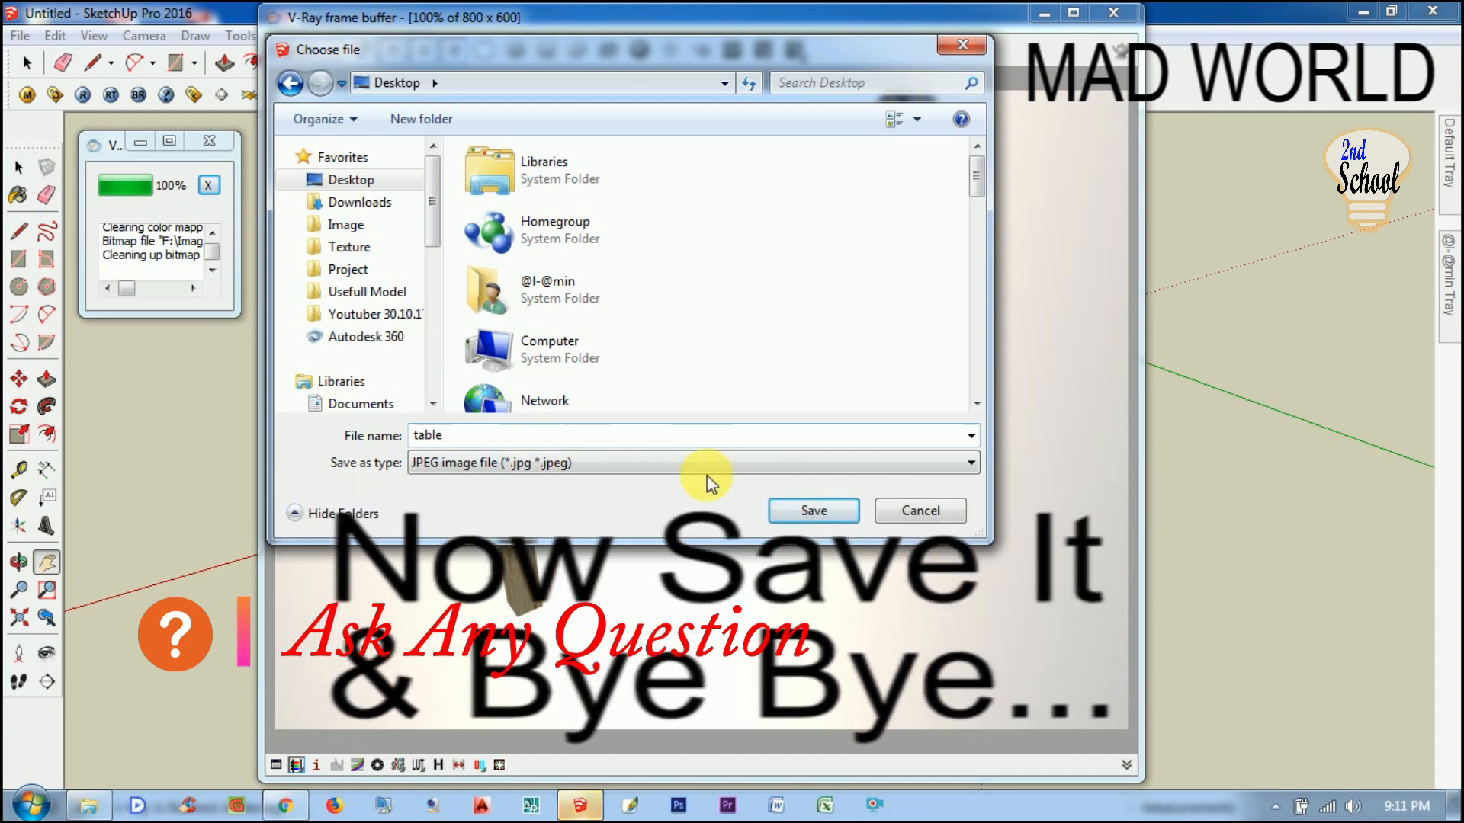
pyautogui.click(776, 510)
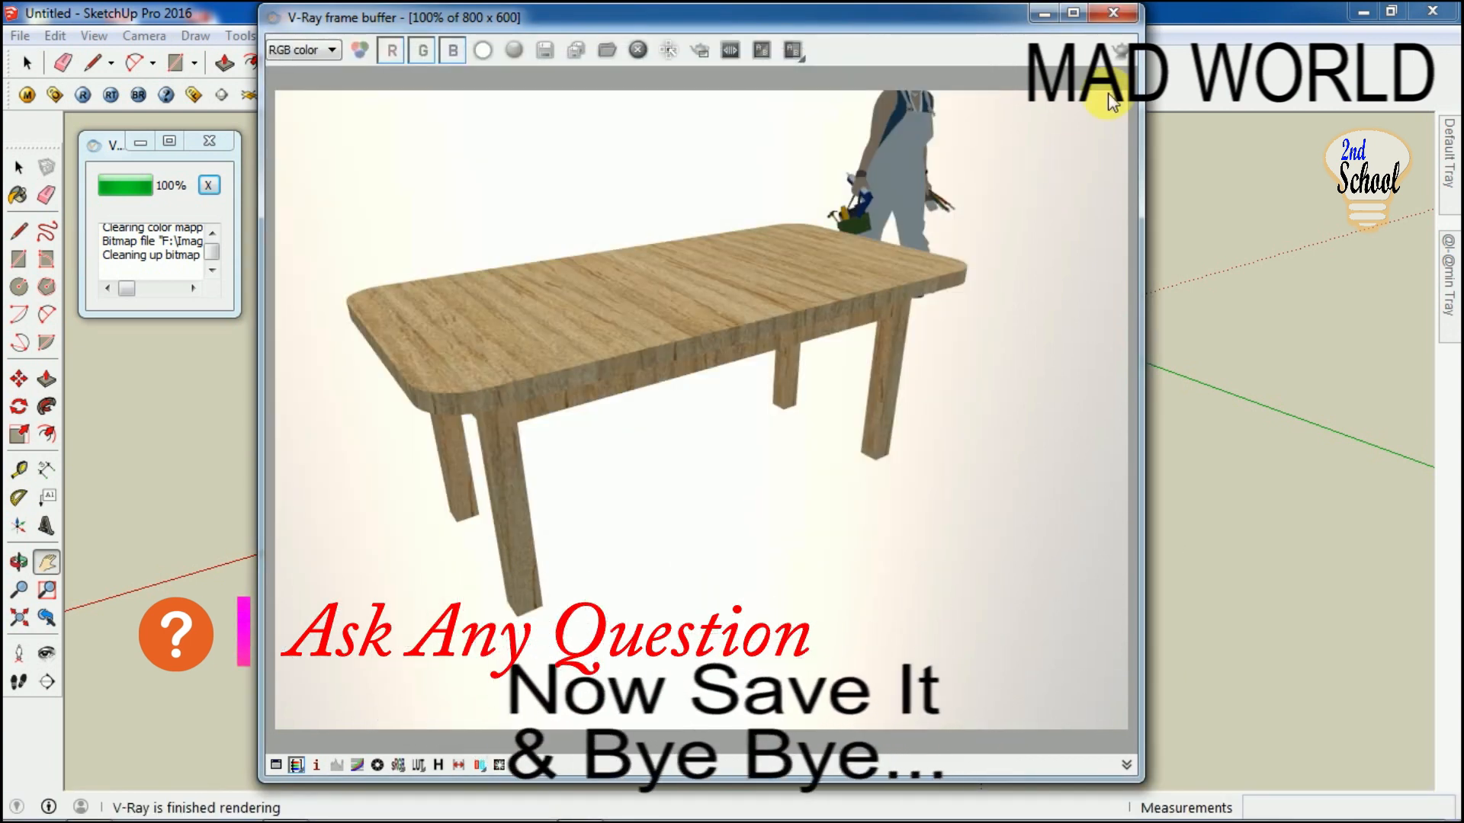